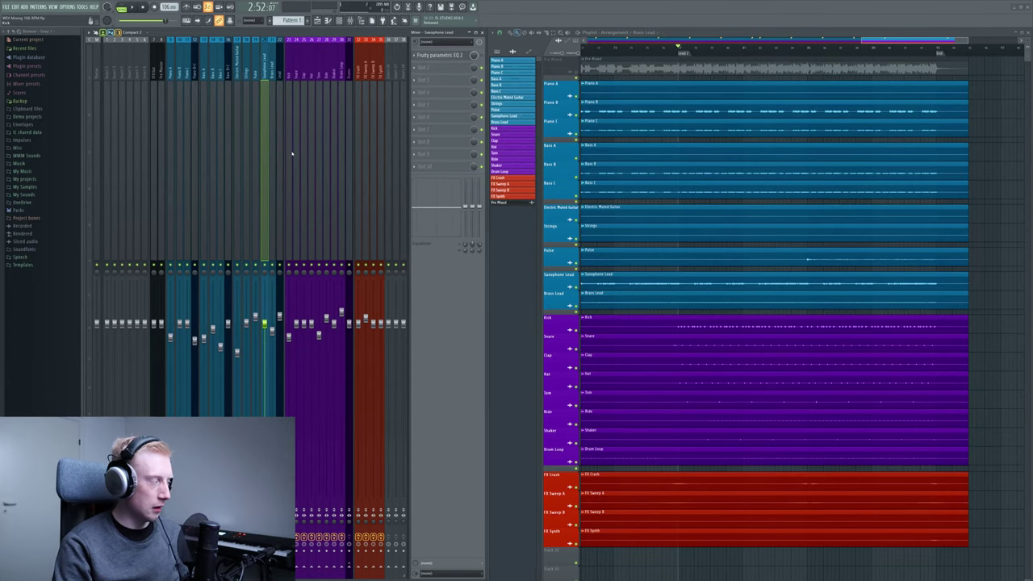
# Load Fruity Parametric EQ 2 into the Pre Master track's first slot and enlarge its window.
pyautogui.click(161, 150)
pyautogui.click(465, 76)
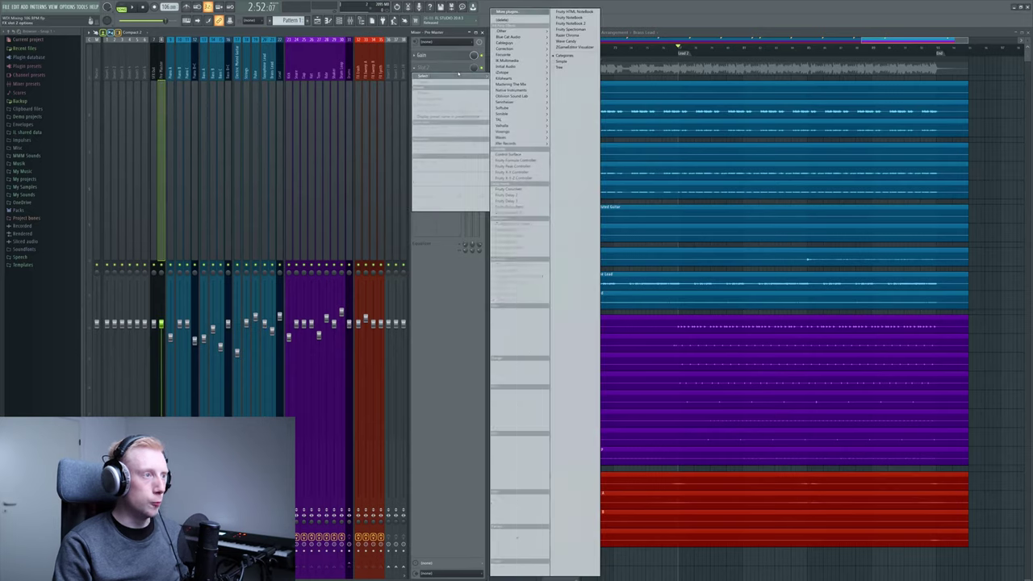
pyautogui.moveTo(503, 356); pyautogui.dragTo(505, 356)
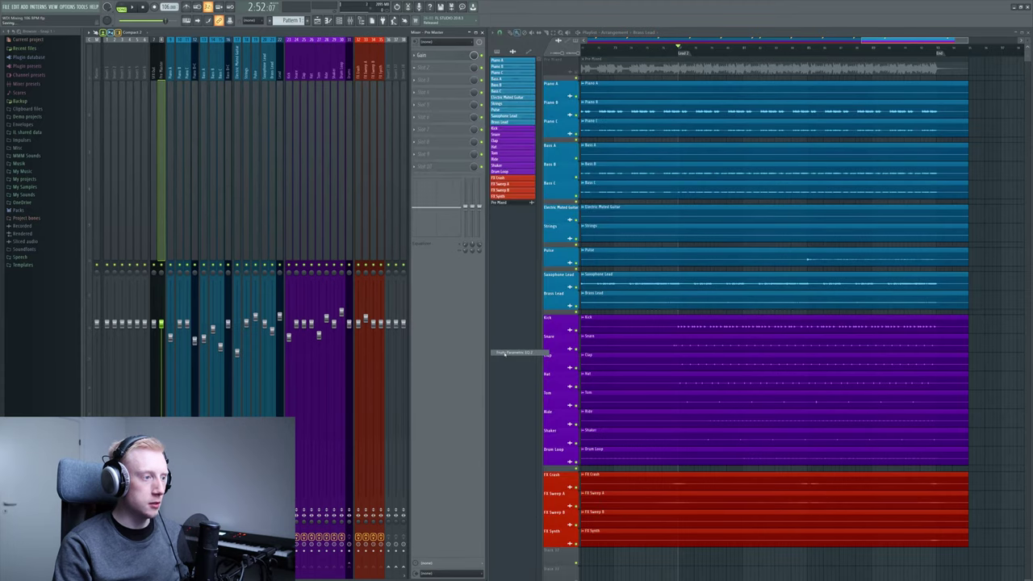
pyautogui.moveTo(477, 302); pyautogui.dragTo(444, 68)
pyautogui.moveTo(507, 204); pyautogui.dragTo(998, 465)
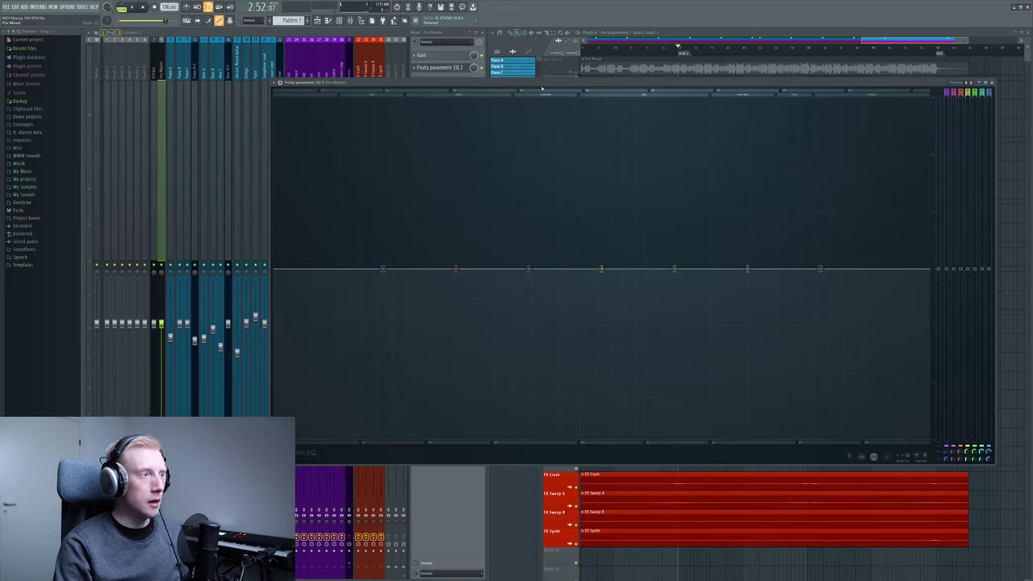
# Make EQ band 1 a high-pass filter and adjust its cutoff frequency.
pyautogui.rightClick(384, 270)
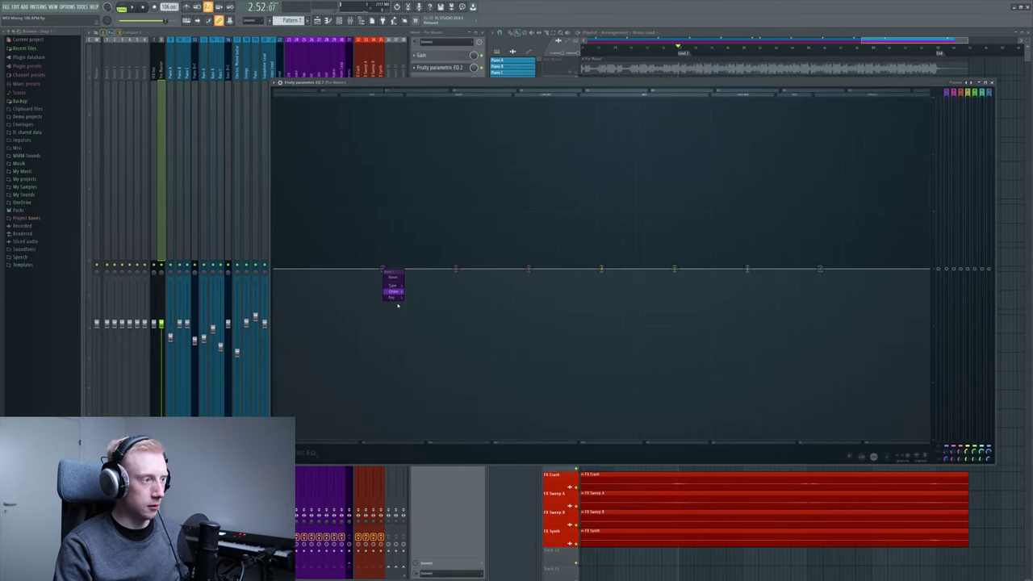
pyautogui.moveTo(398, 296)
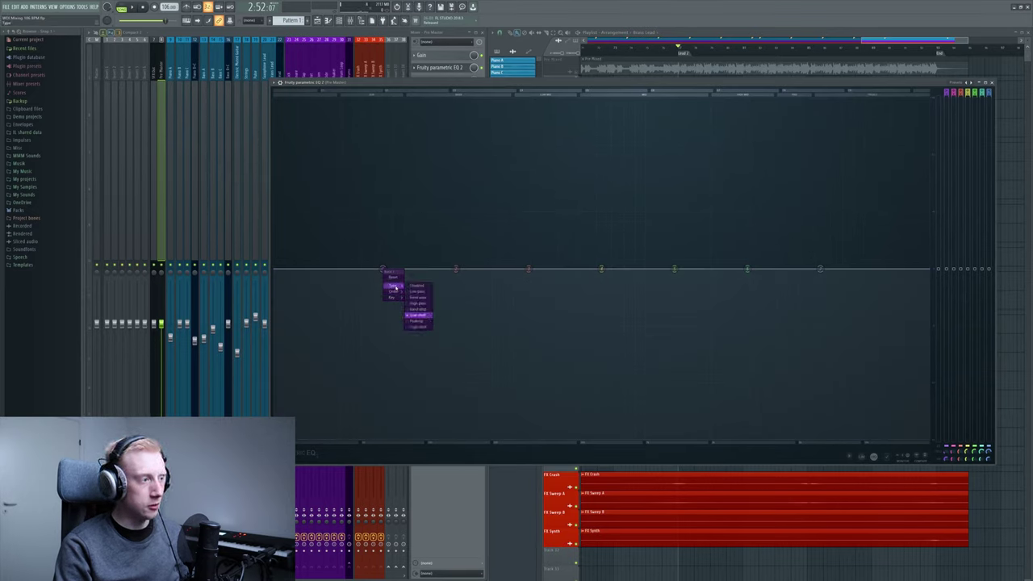
pyautogui.click(416, 303)
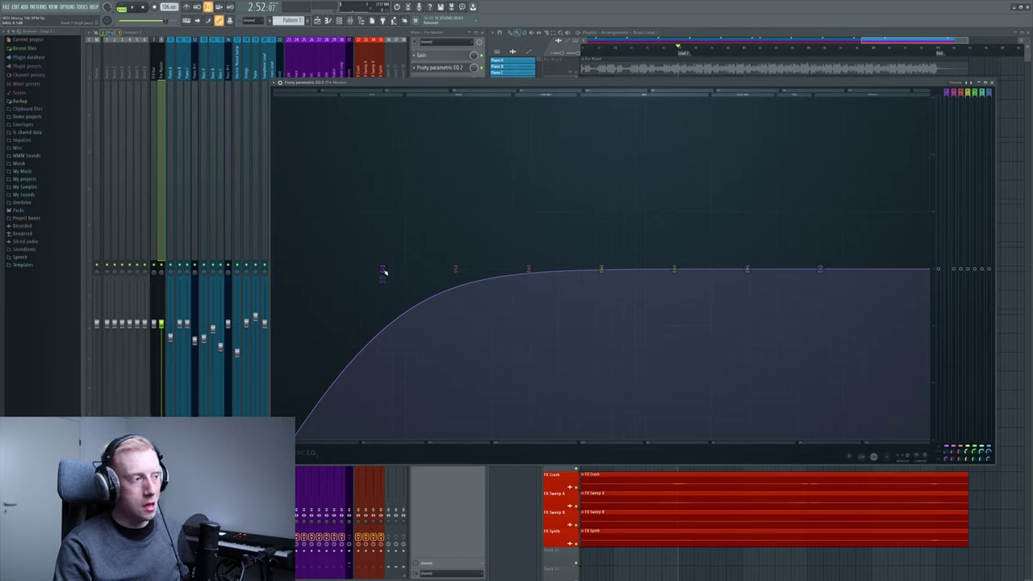
pyautogui.moveTo(383, 271); pyautogui.dragTo(786, 271)
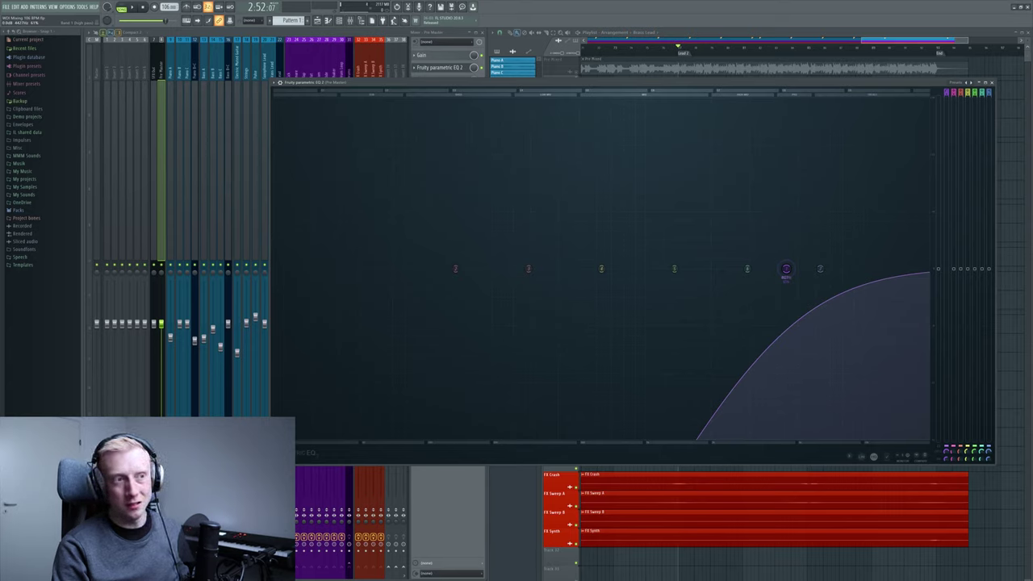
pyautogui.moveTo(788, 269); pyautogui.dragTo(395, 271)
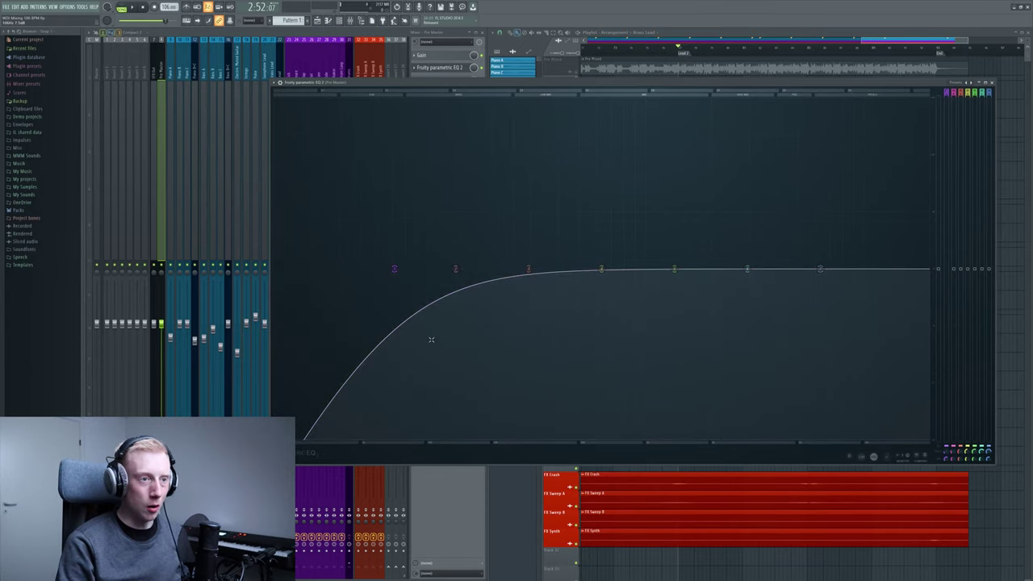
pyautogui.moveTo(395, 269); pyautogui.dragTo(516, 270)
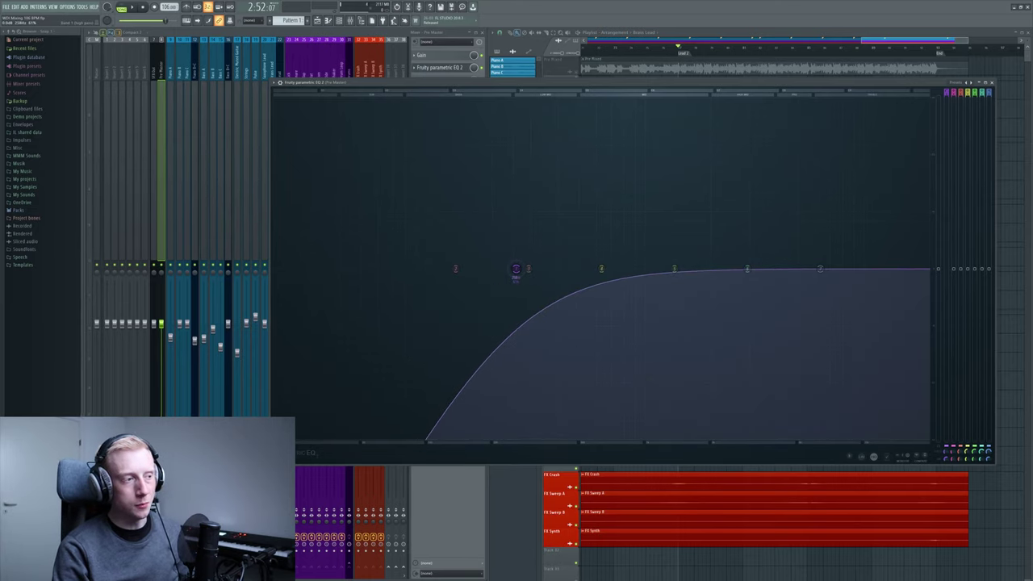
# Choose a steeper high-pass slope and pull the cutoff to a lower frequency.
pyautogui.rightClick(514, 271)
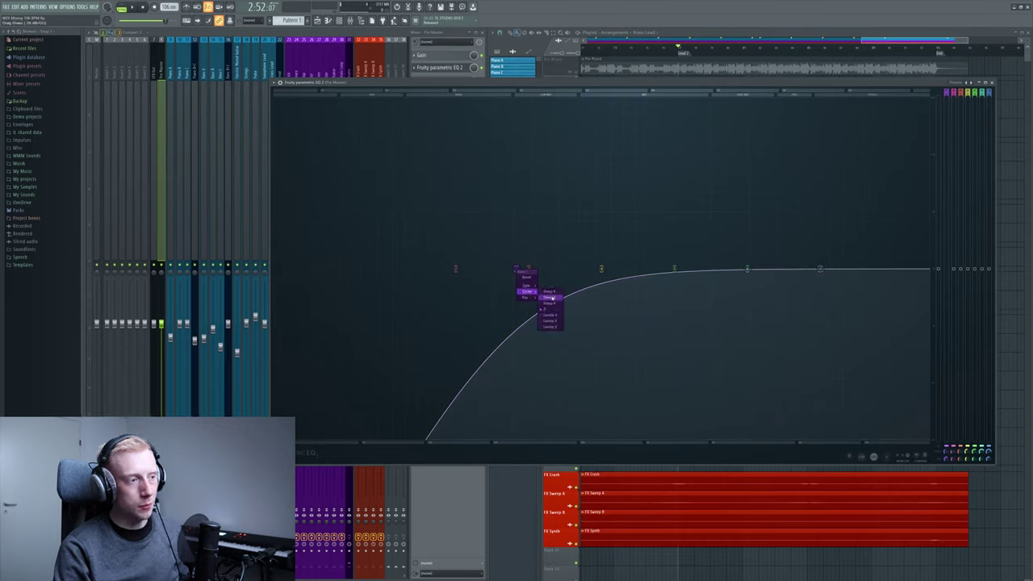
pyautogui.click(552, 298)
pyautogui.scroll(2, 521, 269)
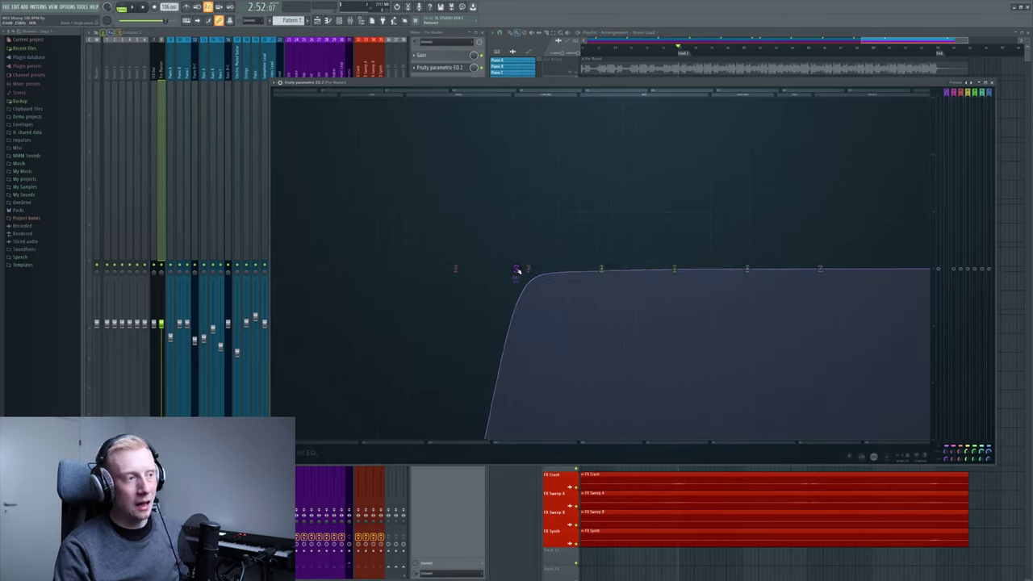
pyautogui.rightClick(521, 270)
pyautogui.moveTo(517, 270); pyautogui.dragTo(361, 270)
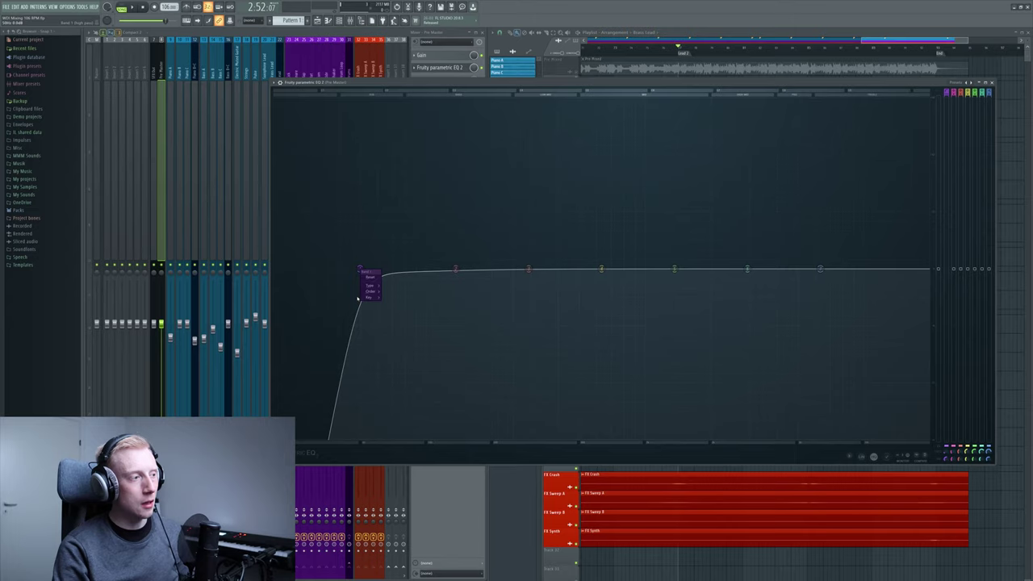
# Steepen the slope further and set the cutoff near the graph's left end.
pyautogui.scroll(-2, 362, 272)
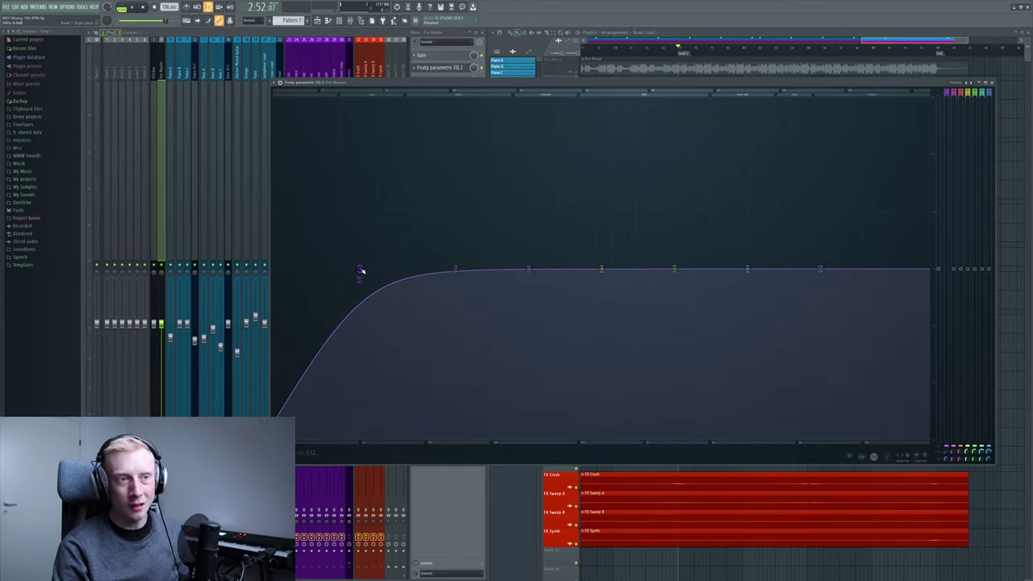
pyautogui.moveTo(360, 272)
pyautogui.mouseDown()
pyautogui.moveTo(736, 272)
pyautogui.moveTo(291, 271)
pyautogui.moveTo(340, 274)
pyautogui.mouseUp()
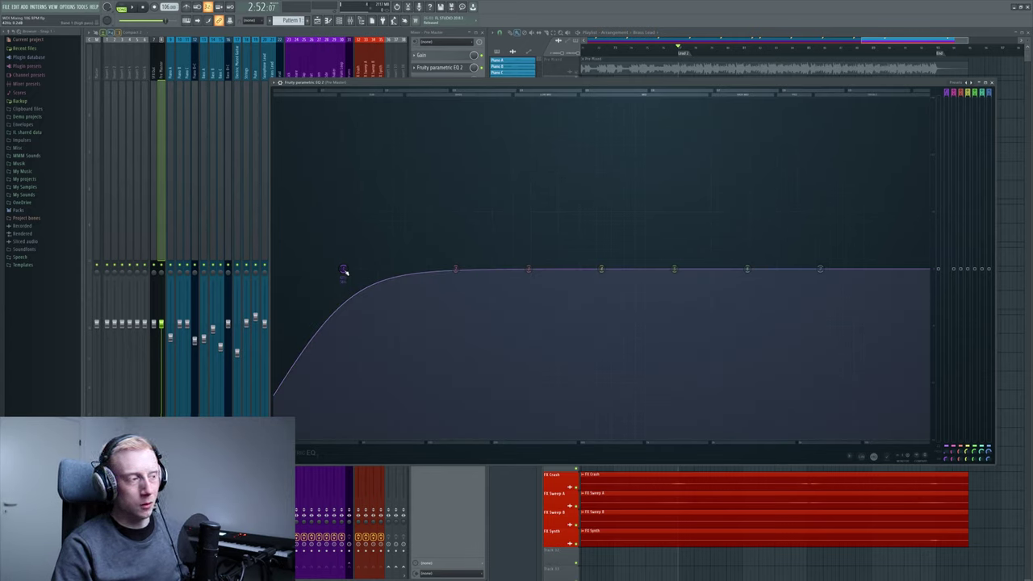
pyautogui.moveTo(343, 271); pyautogui.dragTo(371, 270)
pyautogui.rightClick(371, 269)
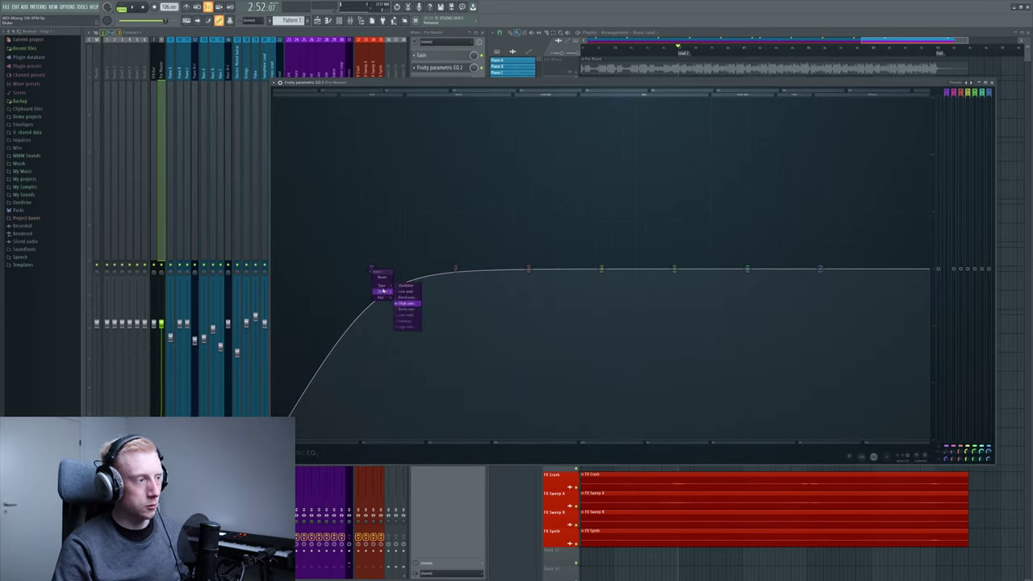
pyautogui.click(405, 296)
pyautogui.moveTo(373, 270); pyautogui.dragTo(295, 270)
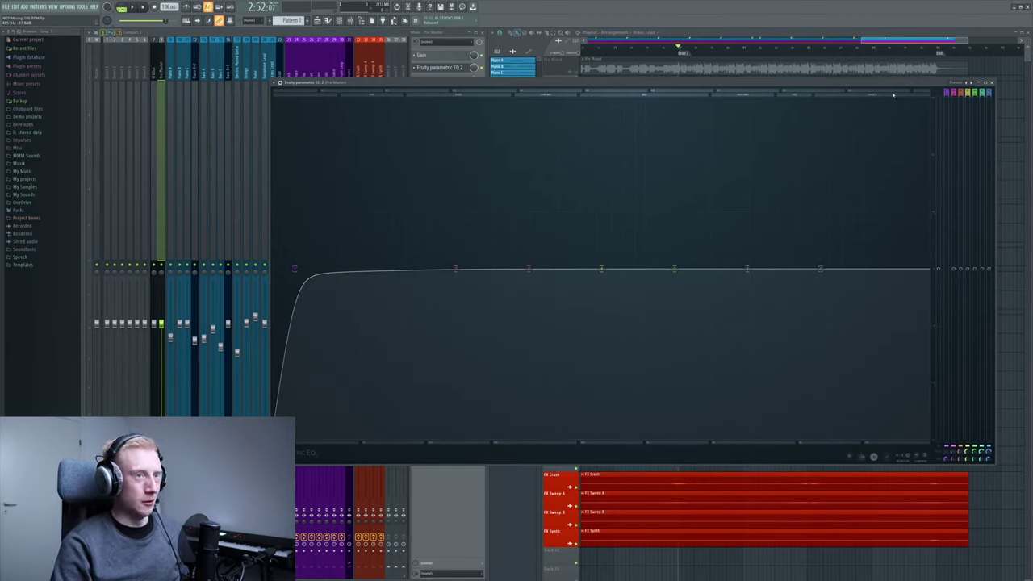
# Close the EQ window and delete the EQ from the Pre Master insert slot.
pyautogui.click(986, 83)
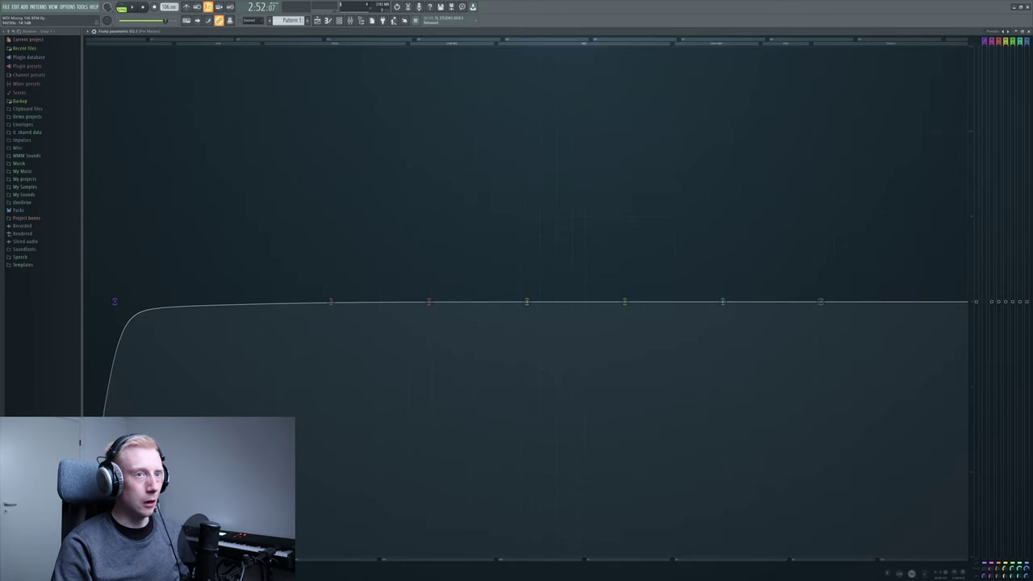
pyautogui.click(1023, 32)
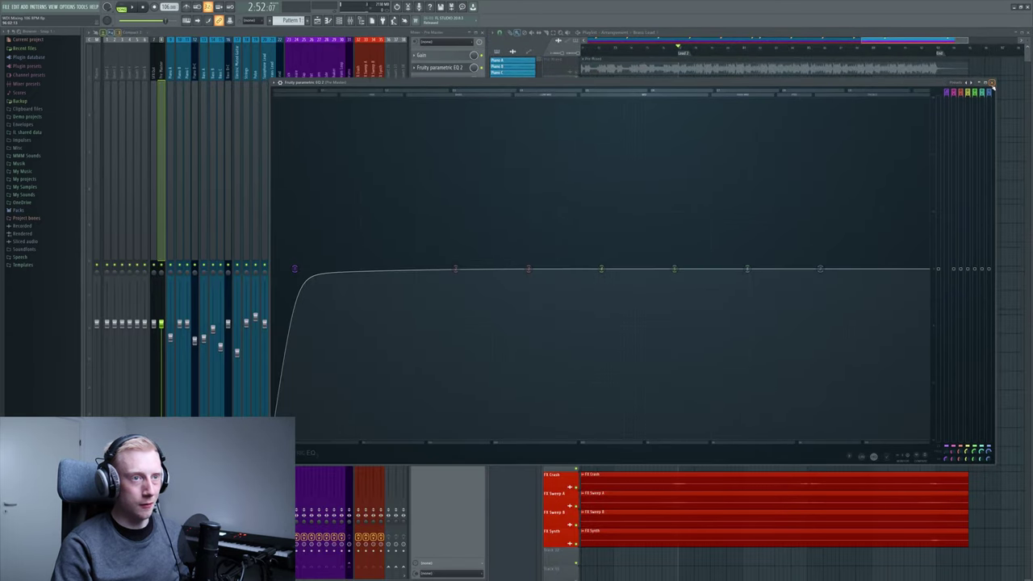
pyautogui.click(991, 84)
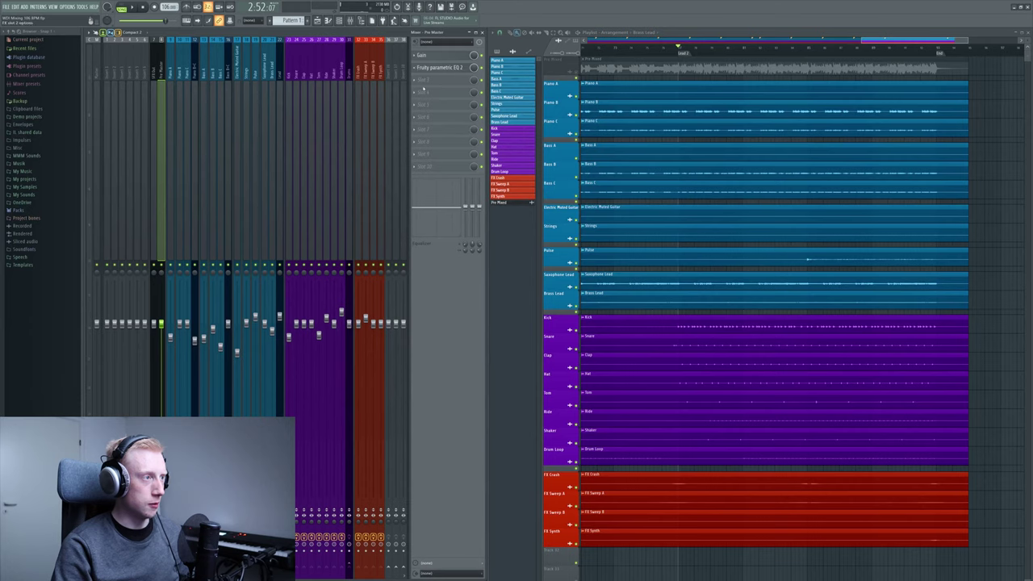
pyautogui.click(417, 67)
pyautogui.click(435, 89)
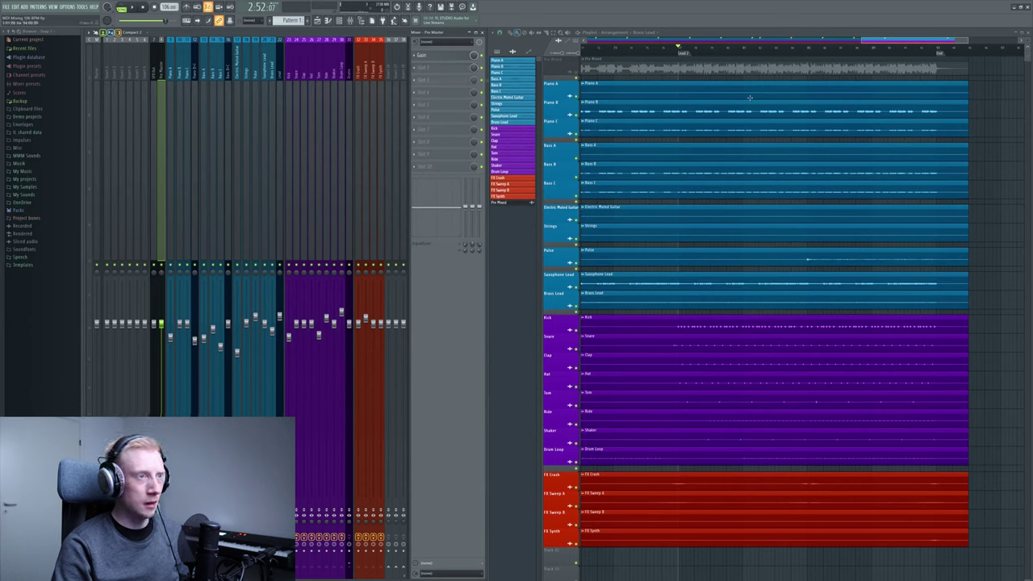
# Play the song from the Loop 2 section, restarting playback once.
pyautogui.click(690, 55)
pyautogui.press('space')
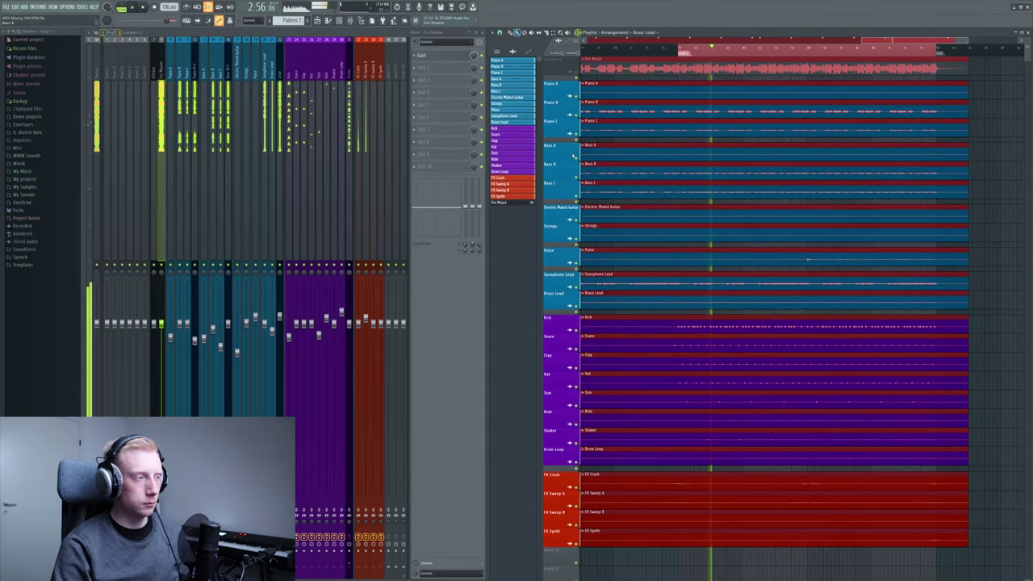
pyautogui.press('space')
pyautogui.press('space')
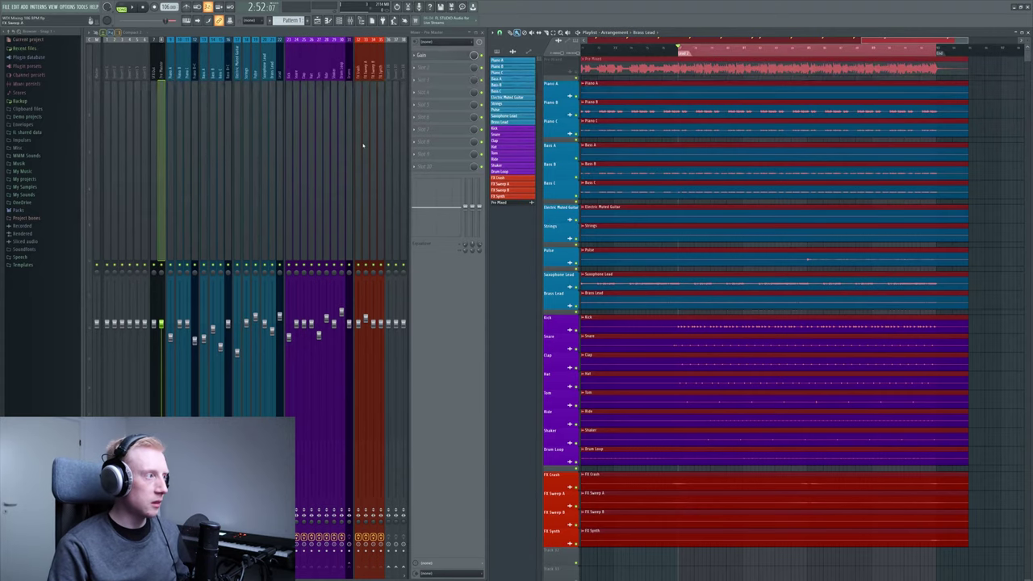
# Select the Electric Muted Guitar track and play the song's first section.
pyautogui.click(238, 226)
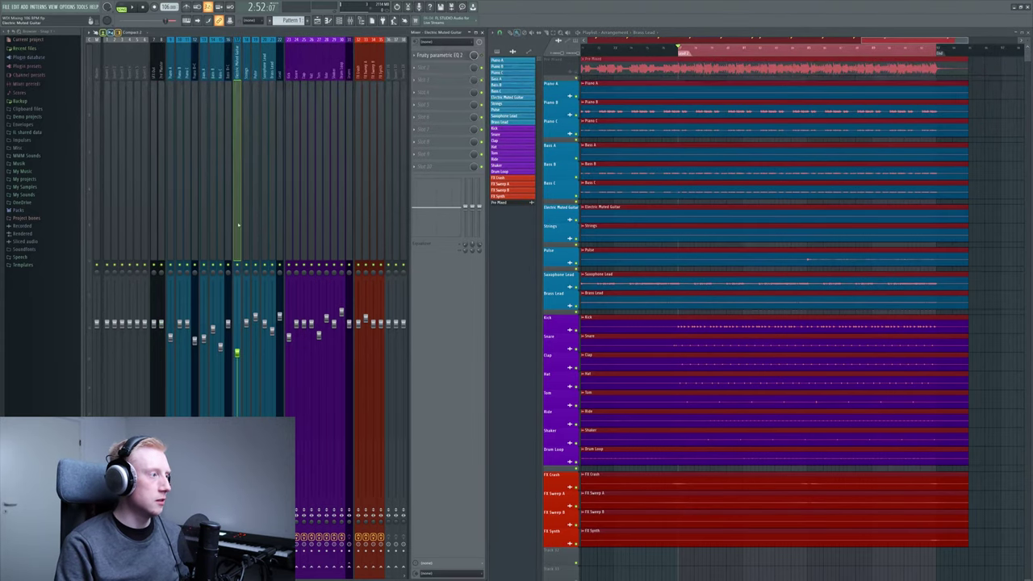
pyautogui.scroll(3, 768, 134)
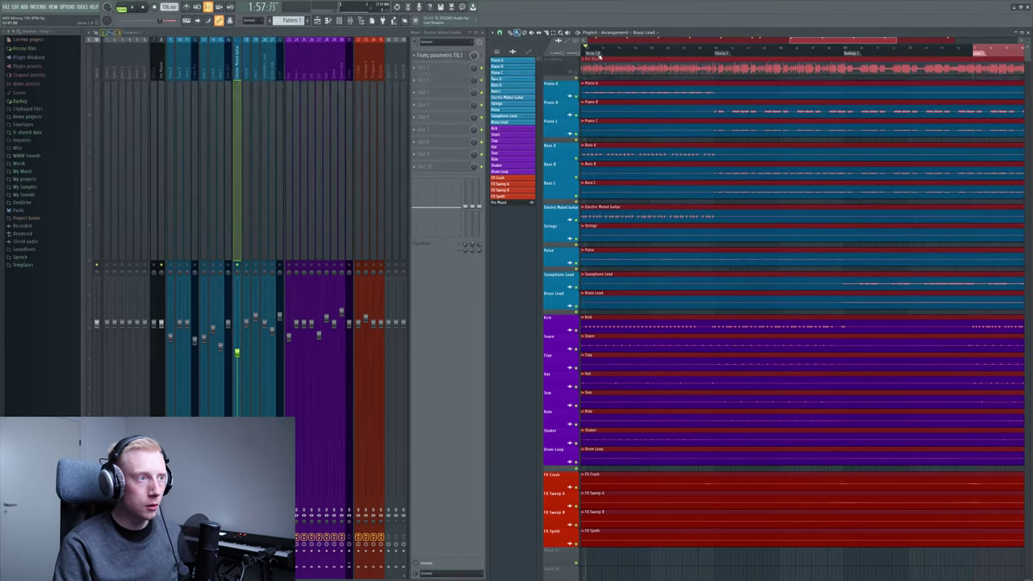
pyautogui.doubleClick(597, 54)
pyautogui.press('space')
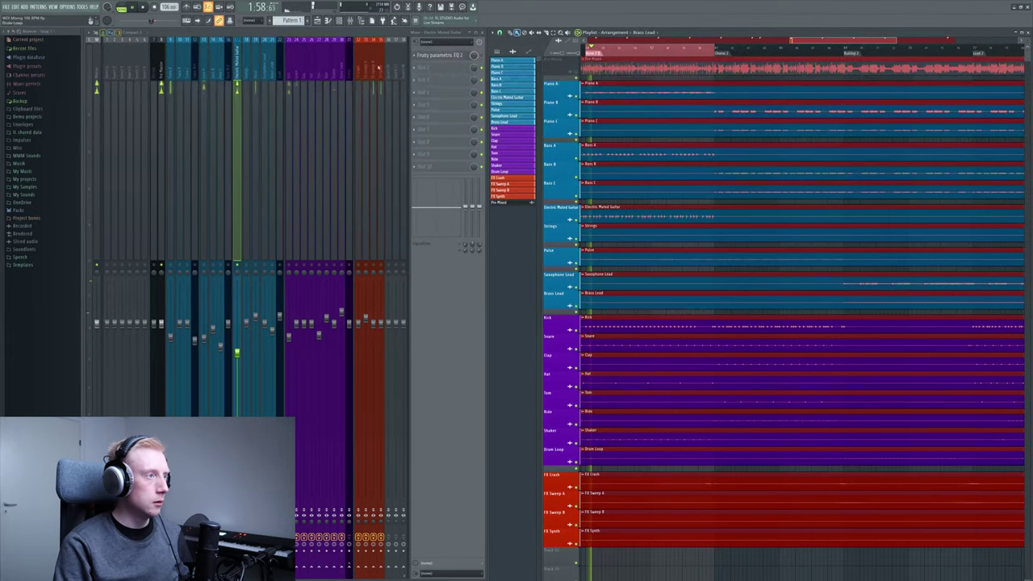
# Bring up the guitar track's Parametric EQ 2 and enlarge its window.
pyautogui.click(448, 59)
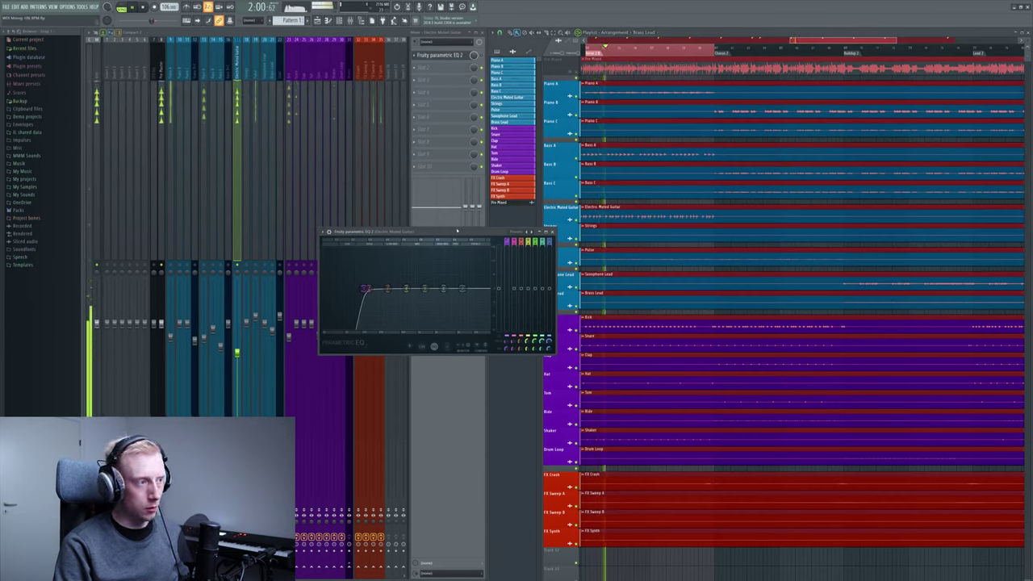
pyautogui.moveTo(420, 234); pyautogui.dragTo(385, 169)
pyautogui.moveTo(520, 285); pyautogui.dragTo(884, 465)
pyautogui.moveTo(289, 171)
pyautogui.mouseDown()
pyautogui.moveTo(487, 173)
pyautogui.moveTo(289, 176)
pyautogui.mouseUp()
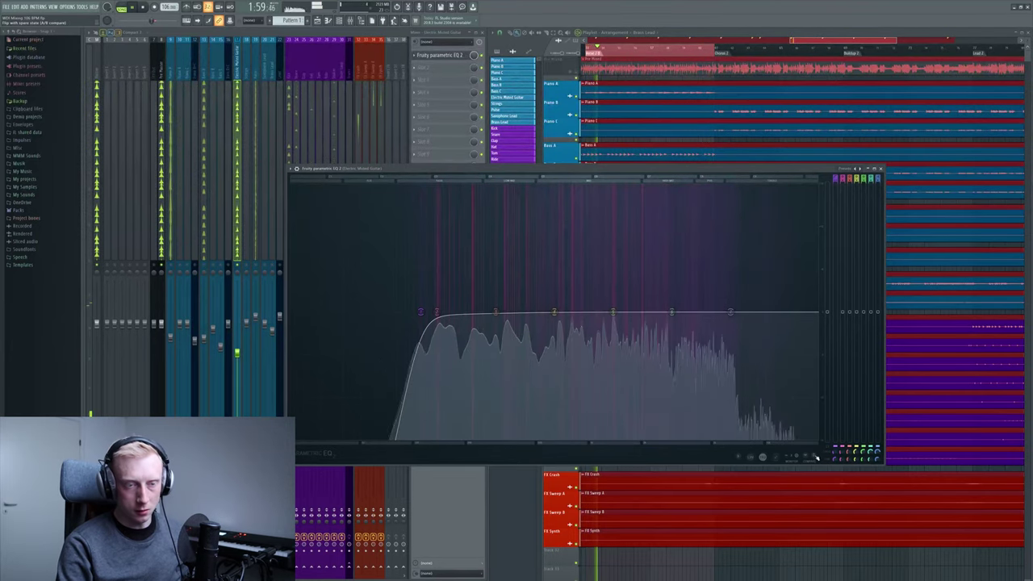
# Bypass and re-enable the guitar's high-pass band during playback, then close the EQ.
pyautogui.click(816, 457)
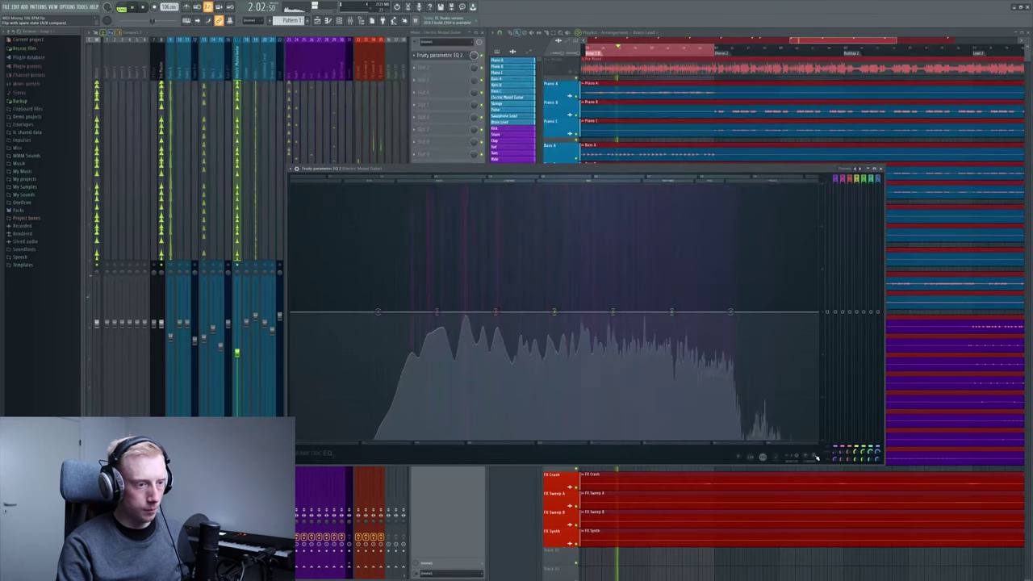
pyautogui.click(816, 458)
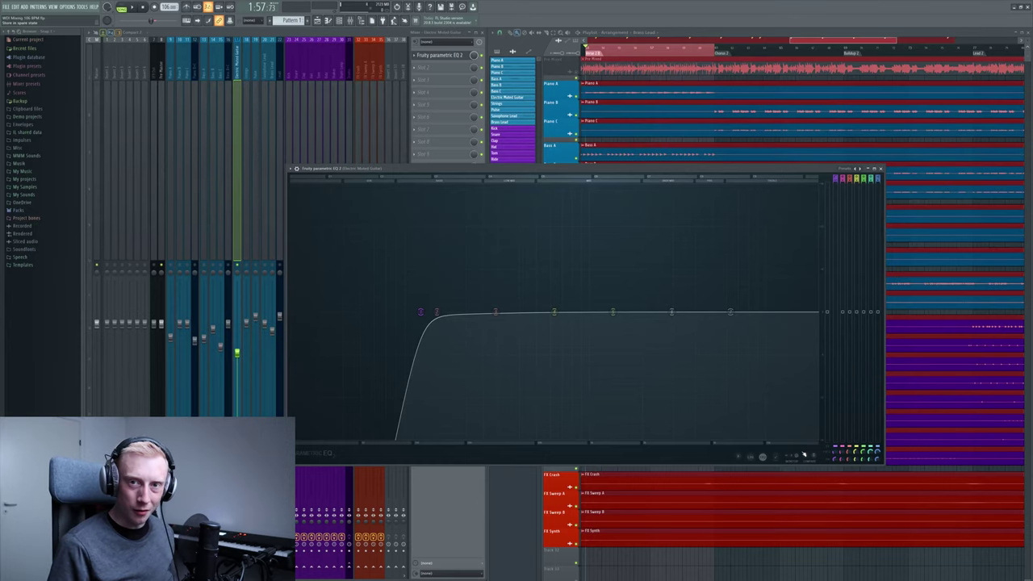
pyautogui.press('Escape')
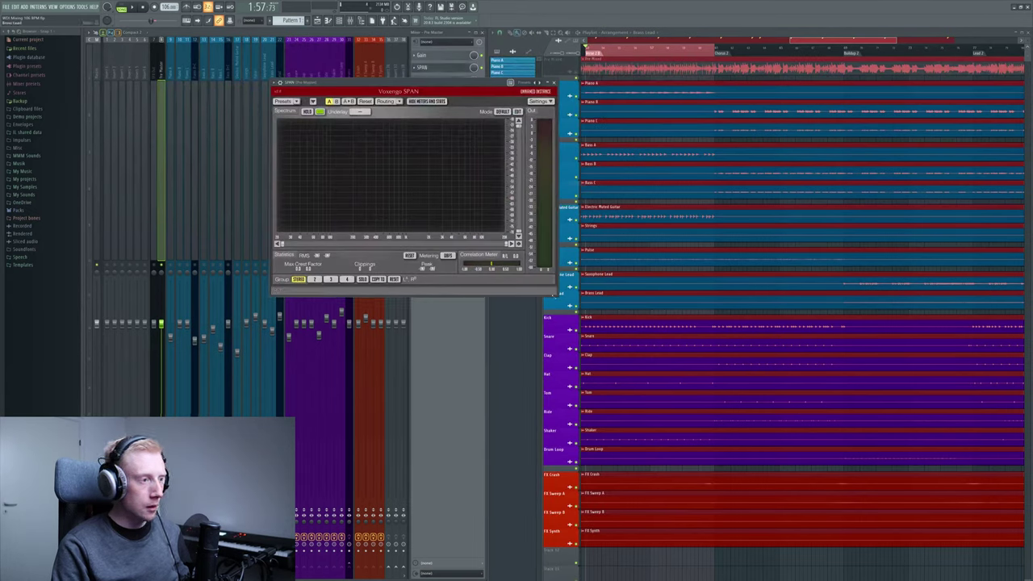
# Enlarge the SPAN window and play from the Lead 2 section with SPAN in front.
pyautogui.moveTo(555, 293); pyautogui.dragTo(820, 446)
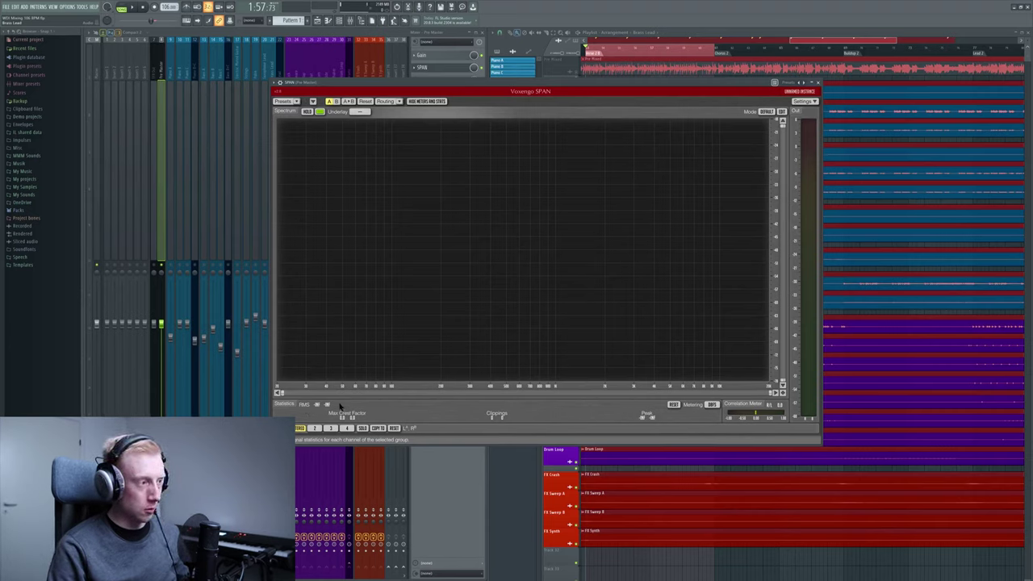
pyautogui.click(920, 141)
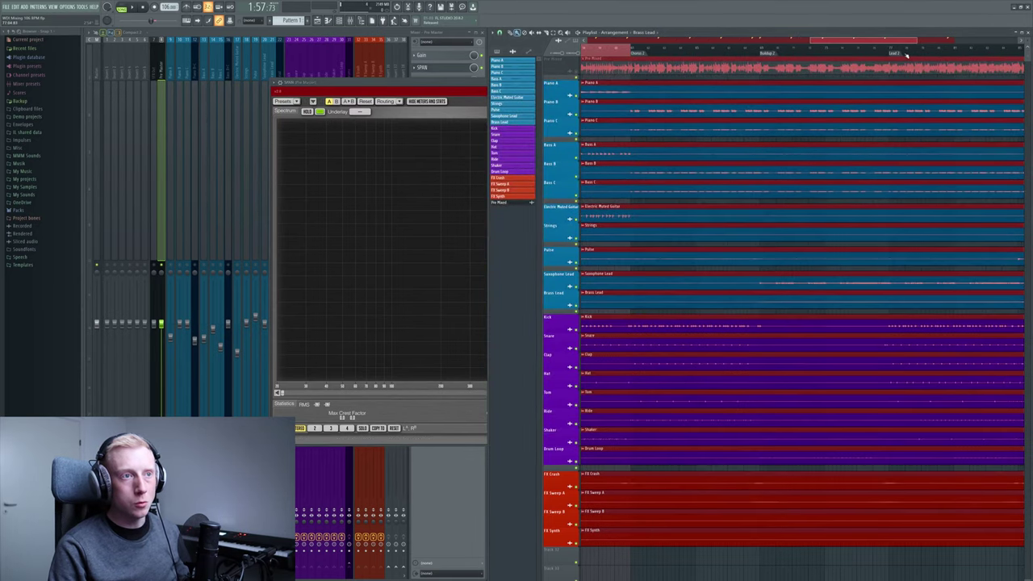
pyautogui.click(899, 54)
pyautogui.click(339, 413)
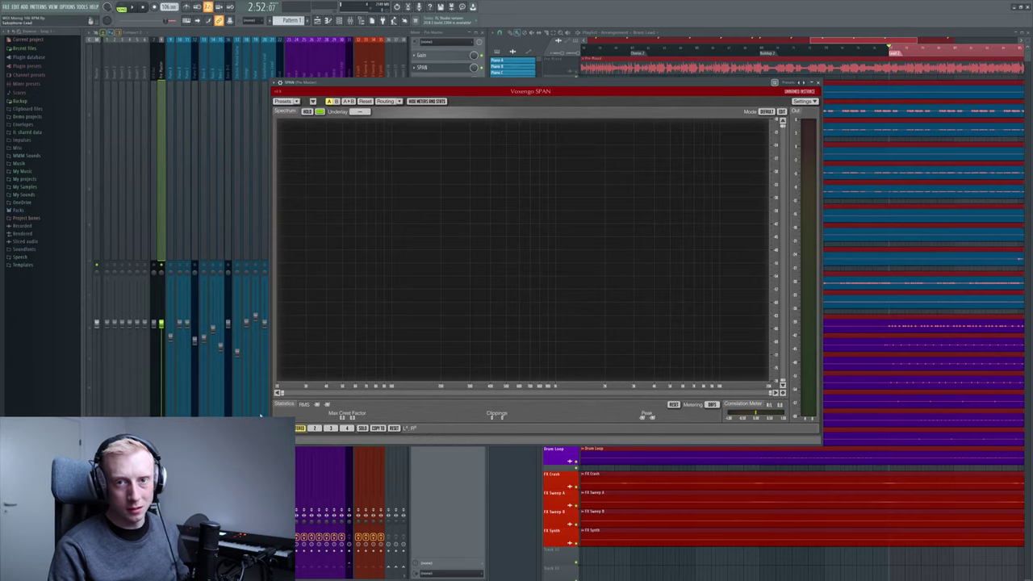
pyautogui.press('space')
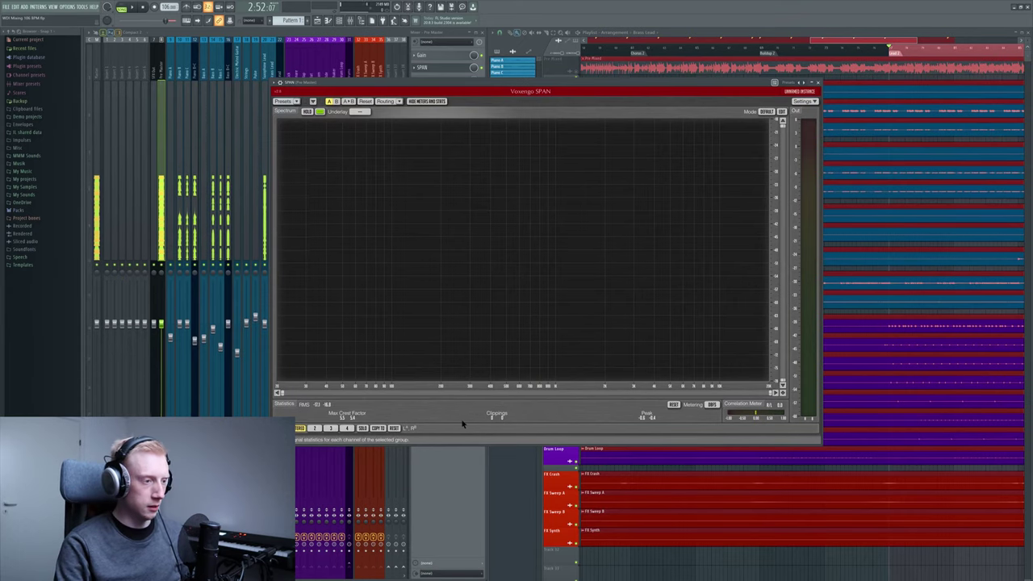
# Bring up the mixer, check the current track's parametric EQ, and move one track left.
pyautogui.click(191, 197)
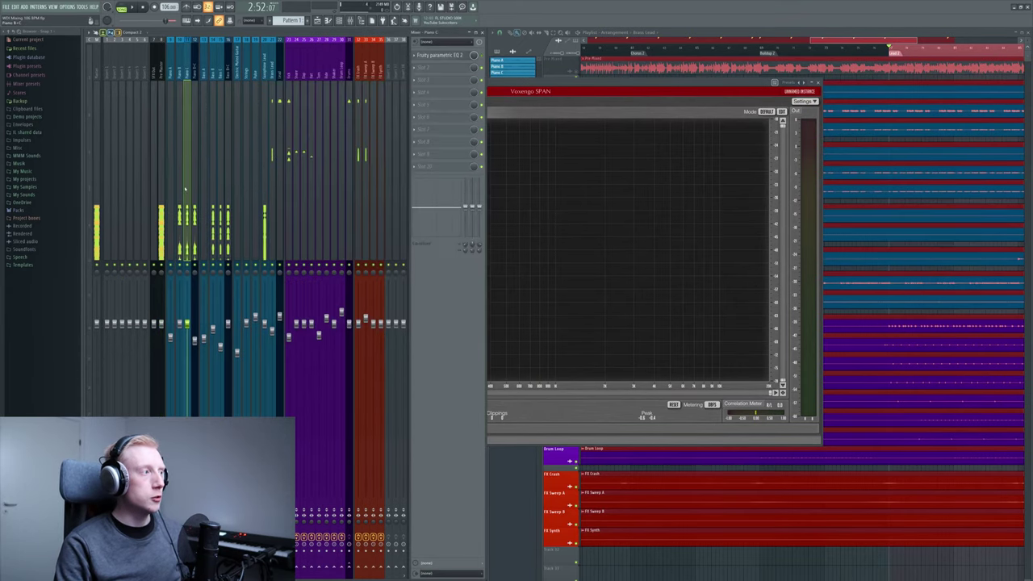
pyautogui.click(445, 57)
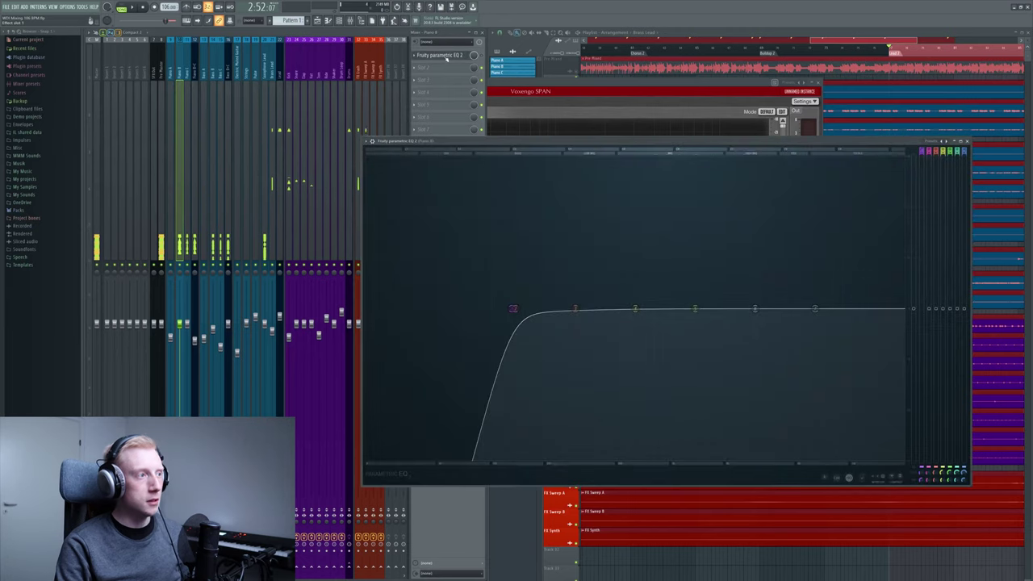
pyautogui.click(446, 57)
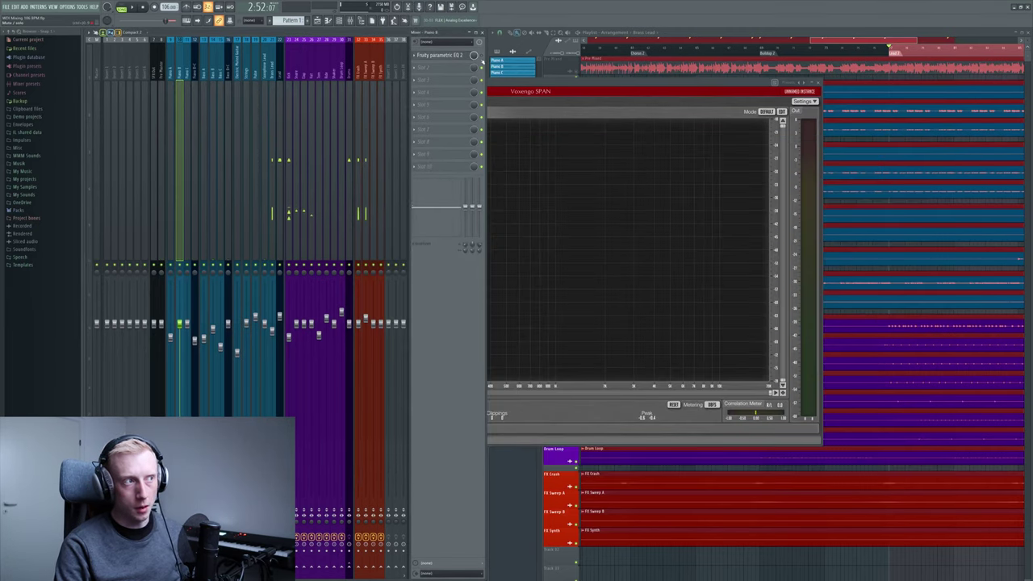
pyautogui.press('Left')
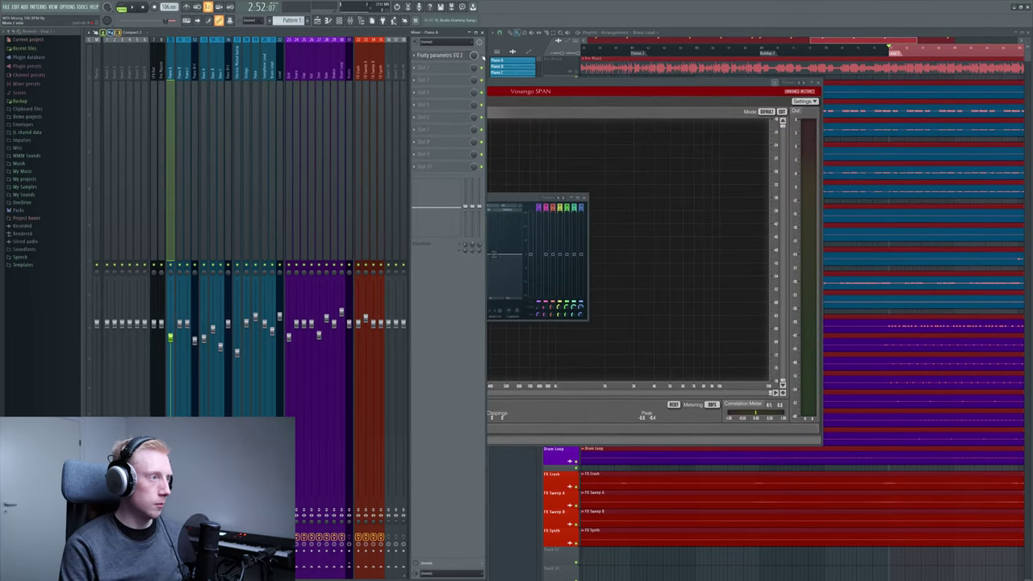
pyautogui.click(476, 57)
# Step right through the mixer tracks, past Saxophone Lead and the drums, to the FX tracks.
pyautogui.press('Right')
pyautogui.press('Right')
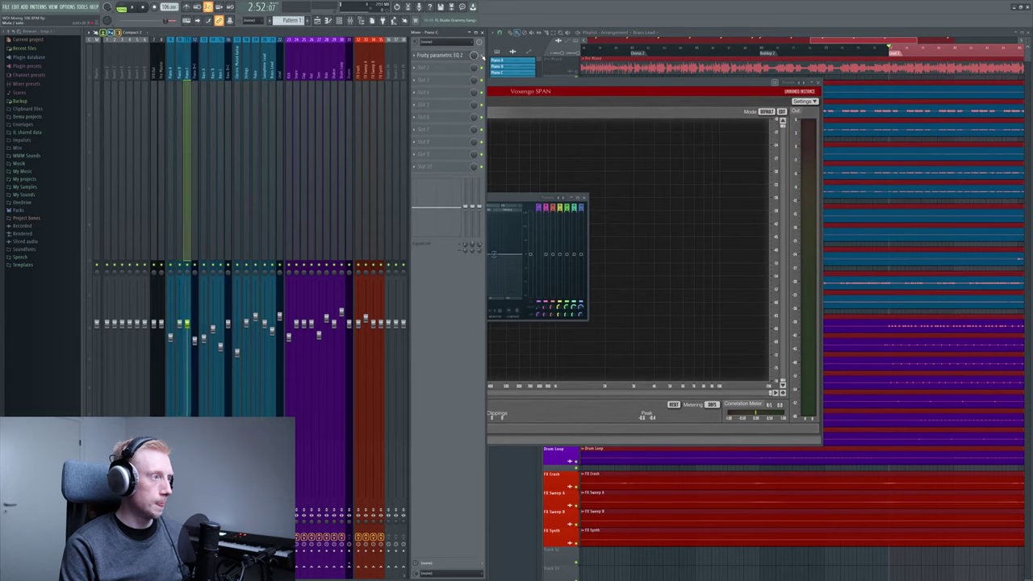
pyautogui.press('Right')
pyautogui.press('Right')
pyautogui.press('Right')
pyautogui.press('Right')
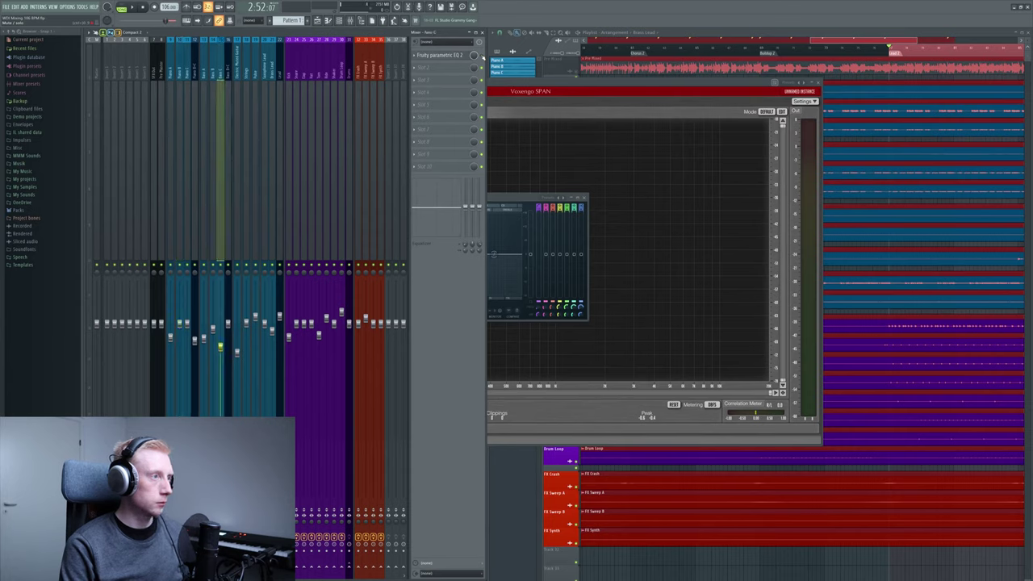
pyautogui.press('Right')
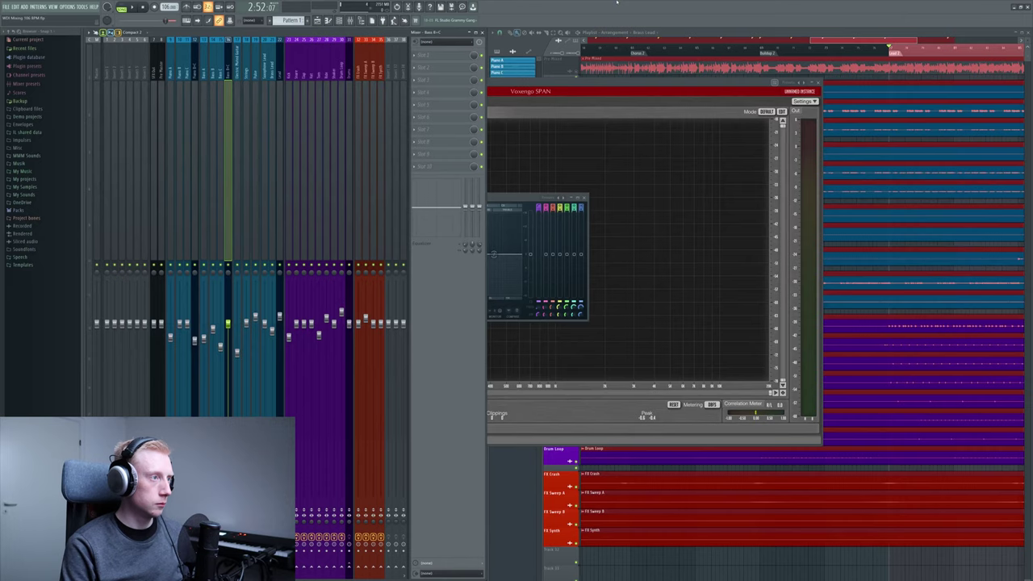
pyautogui.press('Right')
pyautogui.press('Right')
pyautogui.press('Right')
pyautogui.press('Right')
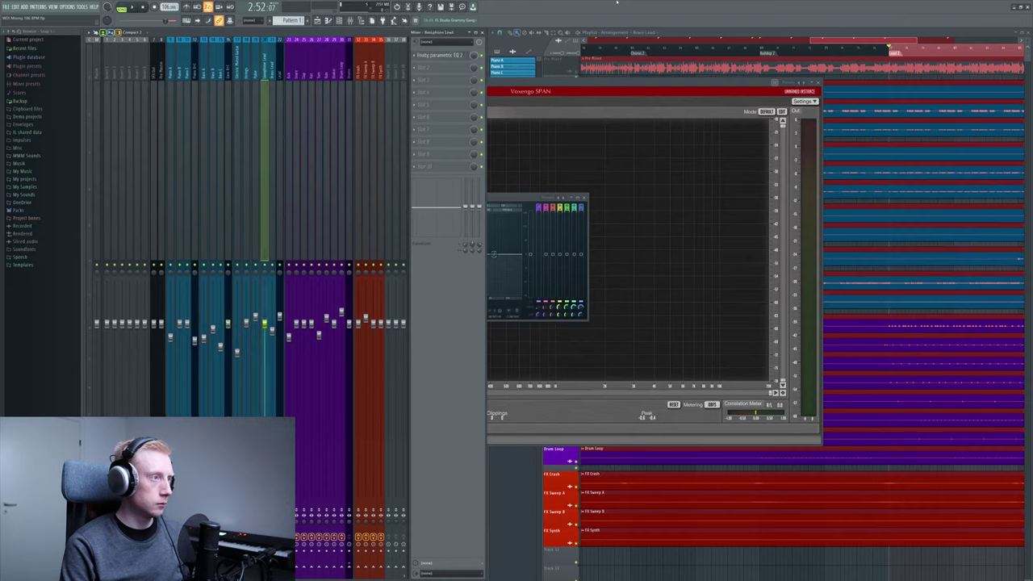
pyautogui.press('Right')
pyautogui.press('Right')
pyautogui.press('Right')
pyautogui.press('Right')
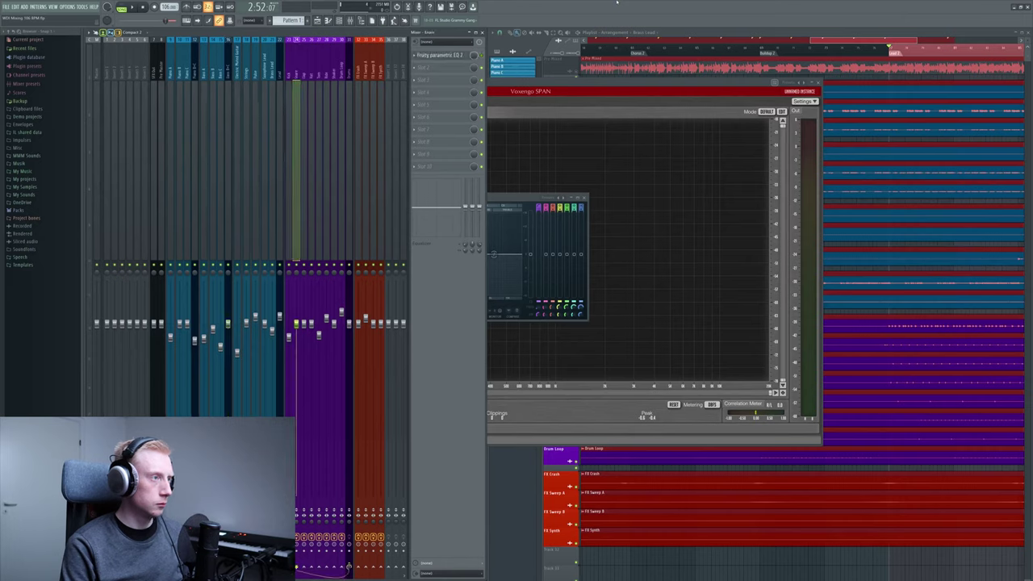
pyautogui.press('Right')
pyautogui.press('Right')
pyautogui.press('Right')
pyautogui.press('Right')
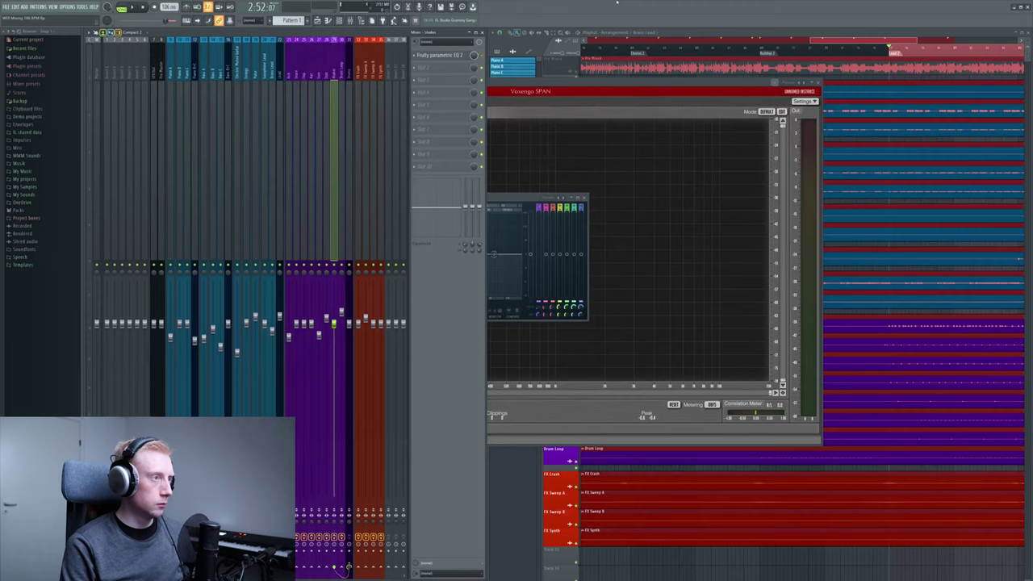
pyautogui.press('Right')
pyautogui.press('Right')
pyautogui.press('Right')
pyautogui.press('Right')
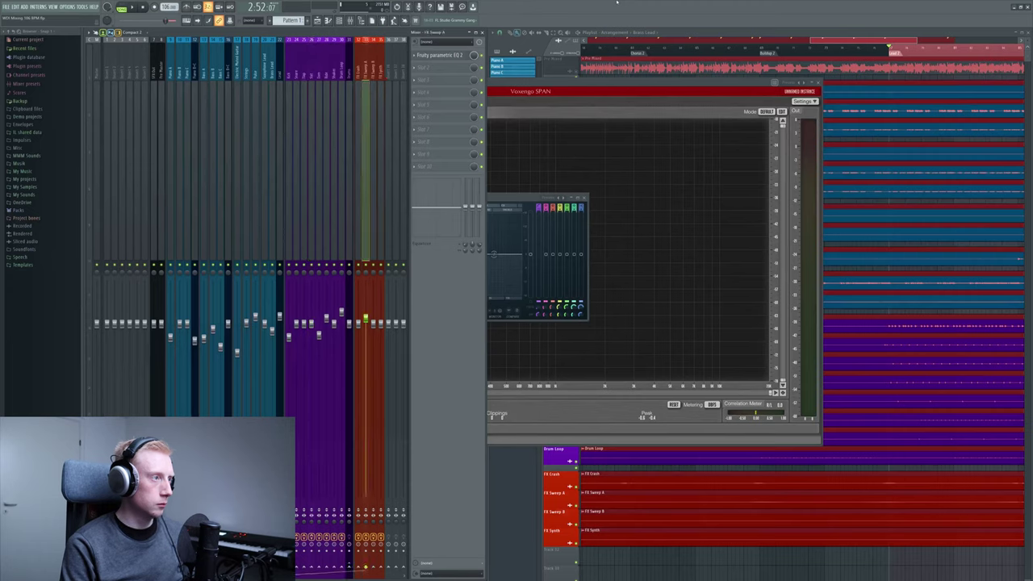
pyautogui.press('Right')
pyautogui.press('Right')
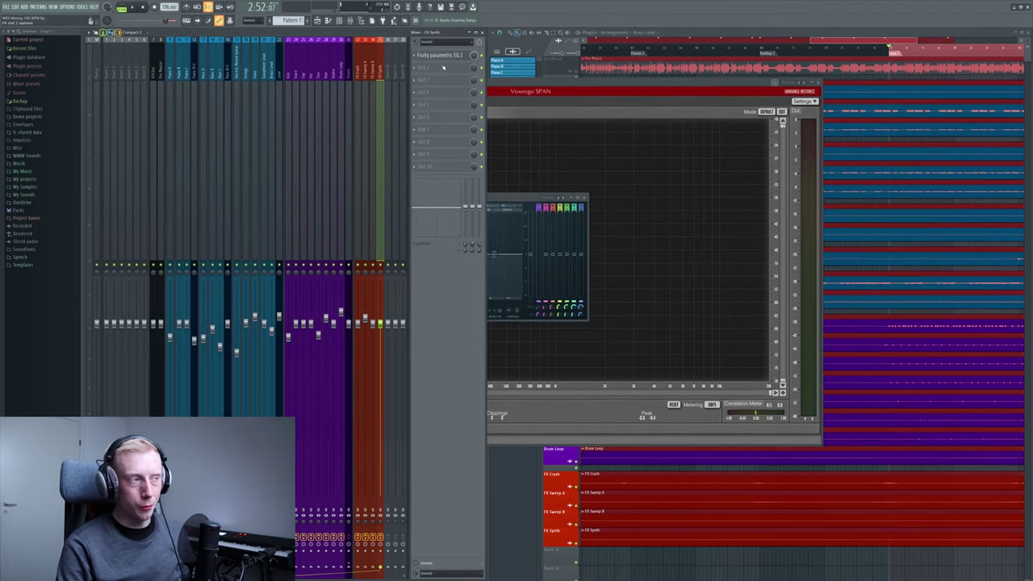
# Check the FX Synth track's EQ, step back to the piano tracks, and bring up the master's SPAN.
pyautogui.click(442, 55)
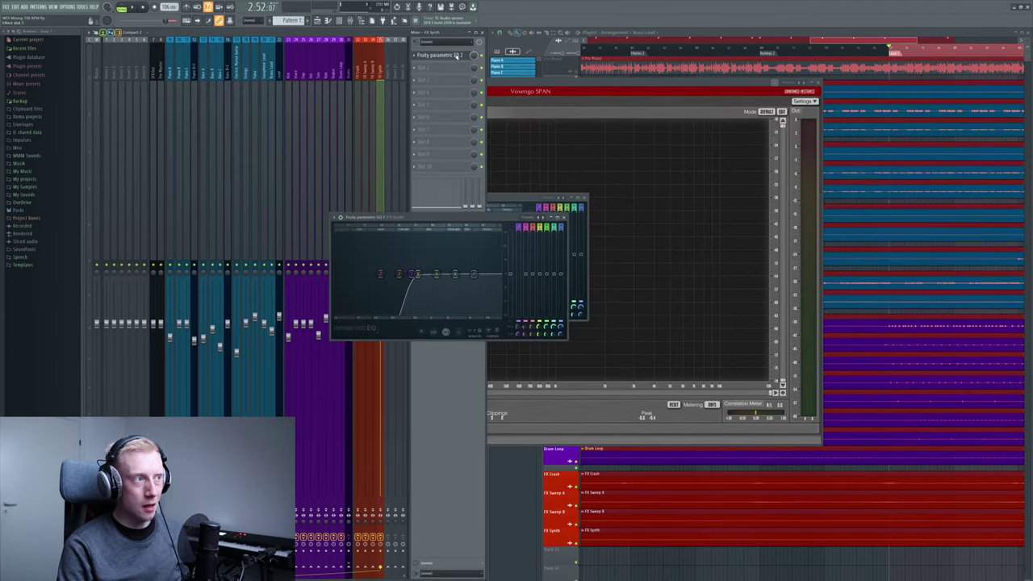
pyautogui.click(449, 55)
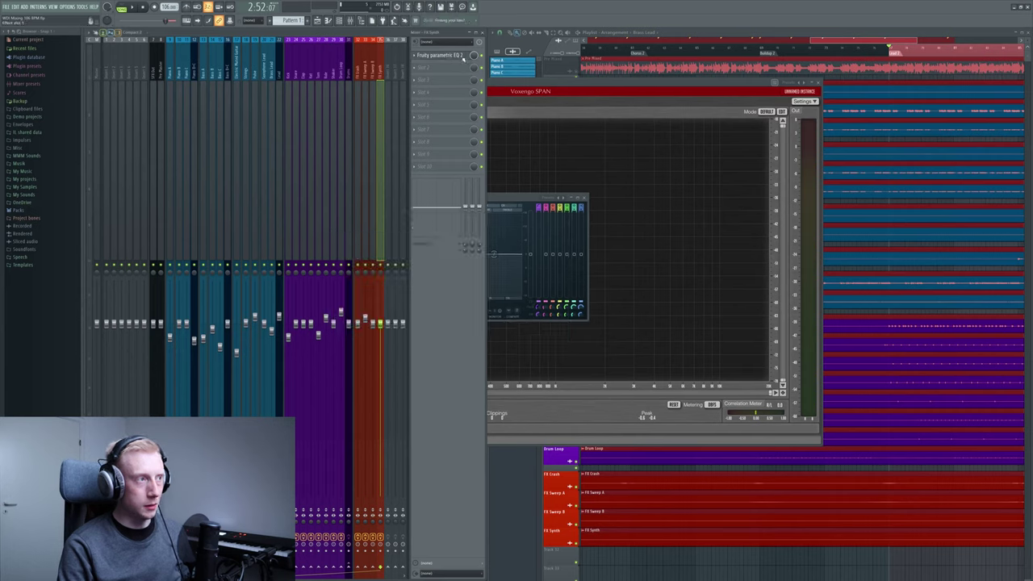
pyautogui.click(365, 319)
pyautogui.press('Left')
pyautogui.press('Left')
pyautogui.press('Left')
pyautogui.press('Left')
pyautogui.press('Left')
pyautogui.press('Left')
pyautogui.press('Left')
pyautogui.press('Left')
pyautogui.press('Left')
pyautogui.press('Left')
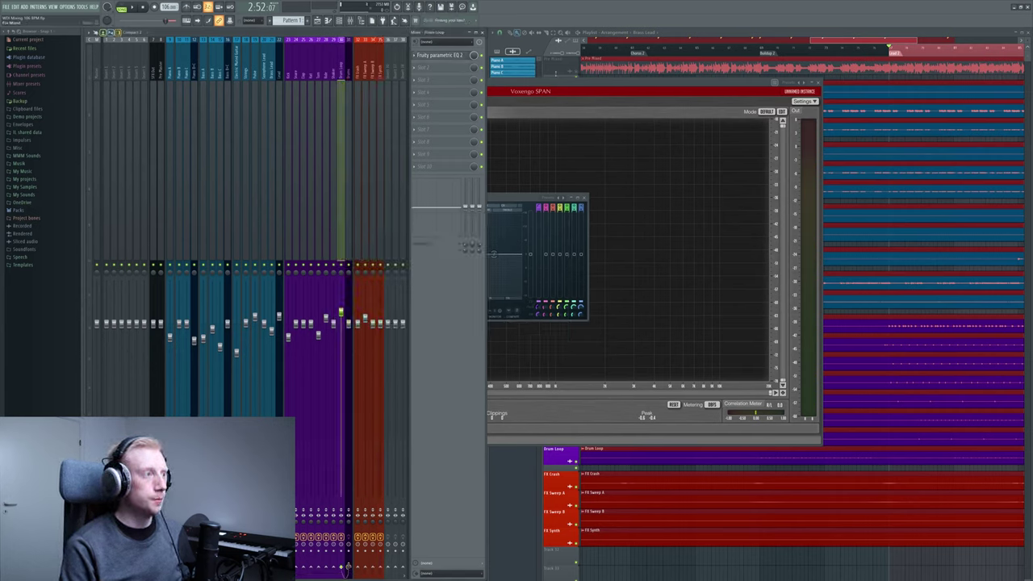
pyautogui.press('Left')
pyautogui.press('Left')
pyautogui.press('Left')
pyautogui.press('Left')
pyautogui.press('Left')
pyautogui.press('Left')
pyautogui.press('Left')
pyautogui.press('Left')
pyautogui.press('Left')
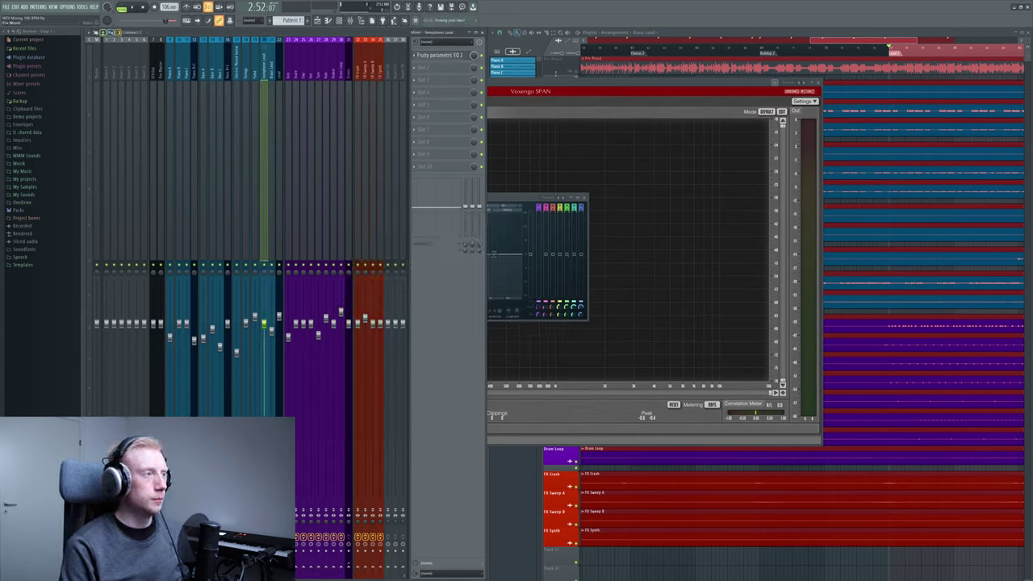
pyautogui.press('Left')
pyautogui.press('Left')
pyautogui.press('Left')
pyautogui.press('Left')
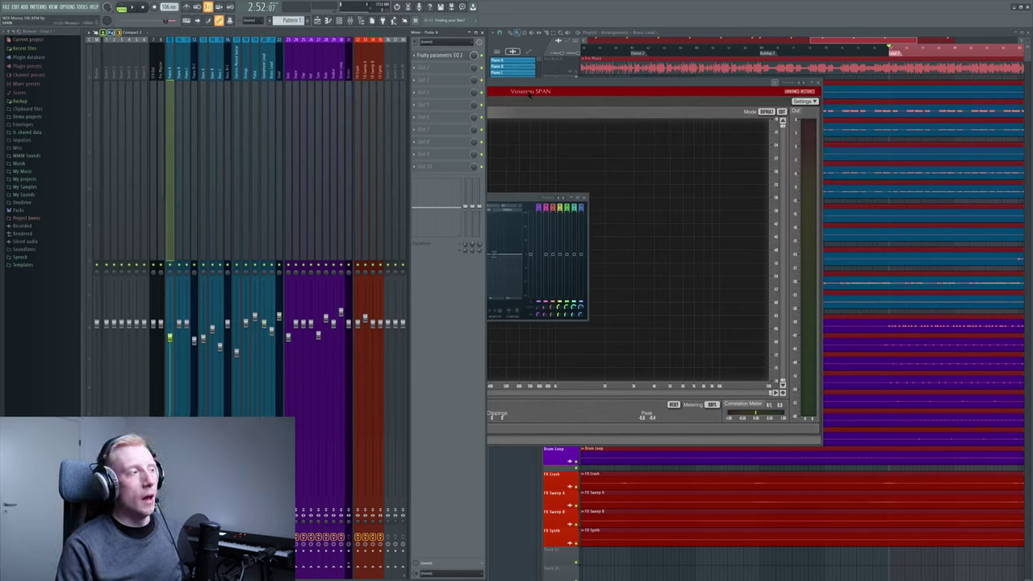
pyautogui.press('Right')
pyautogui.press('Right')
pyautogui.press('Right')
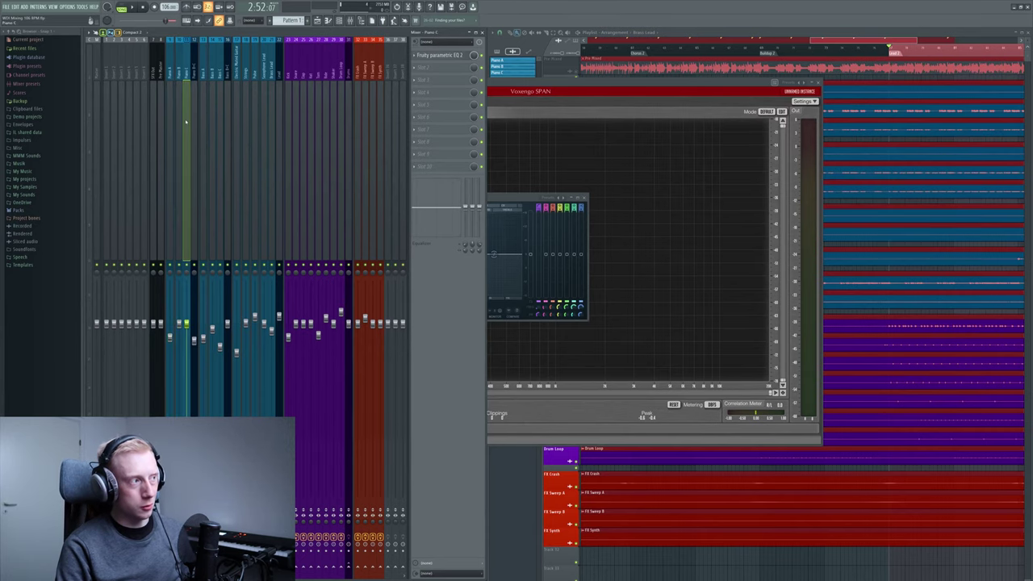
pyautogui.press('Left')
pyautogui.press('Left')
pyautogui.press('Left')
pyautogui.press('Left')
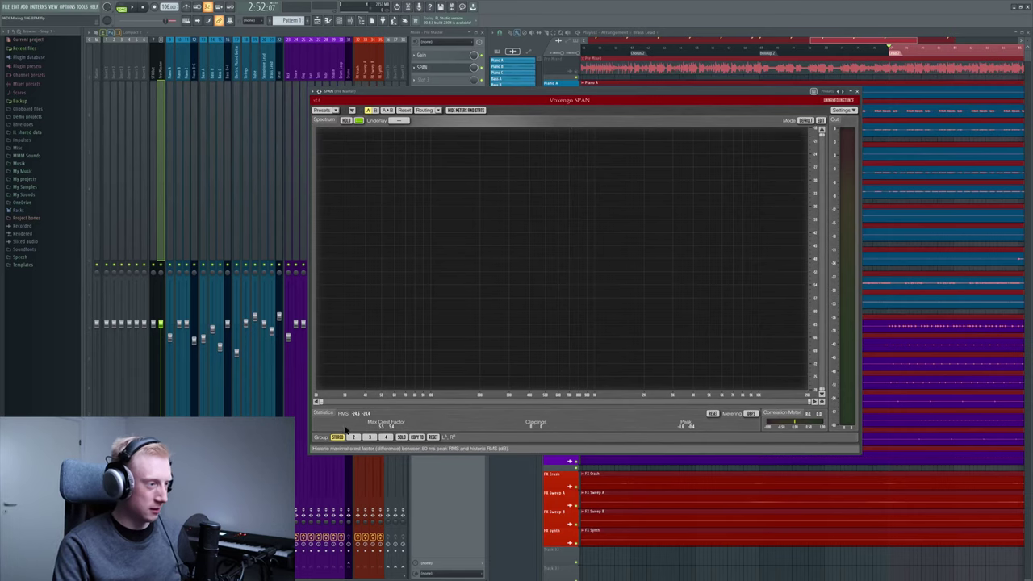
# Play the mix, reset SPAN's statistics to read RMS around -16 dB, then stop and close SPAN.
pyautogui.press('space')
pyautogui.click(712, 414)
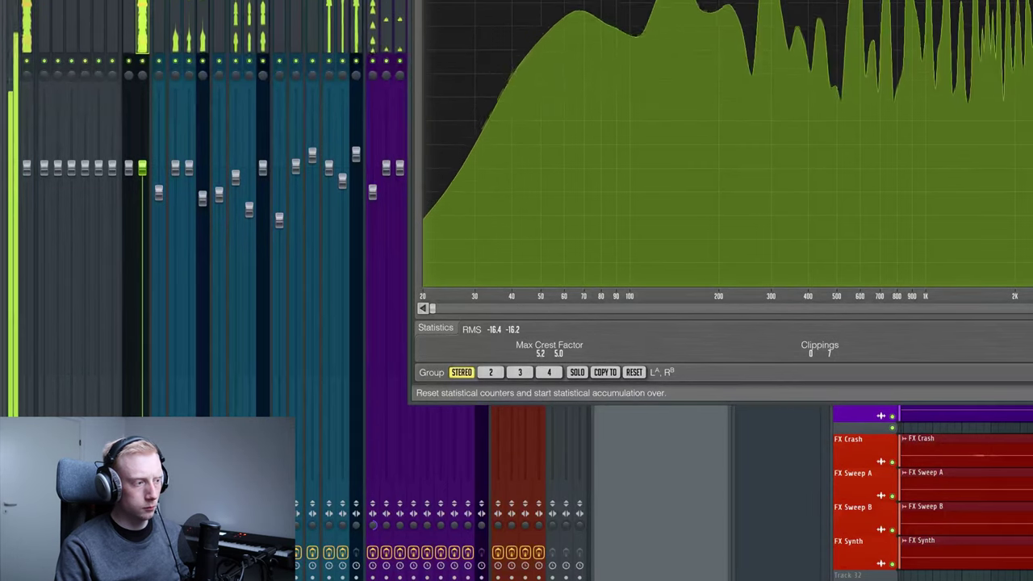
pyautogui.press('space')
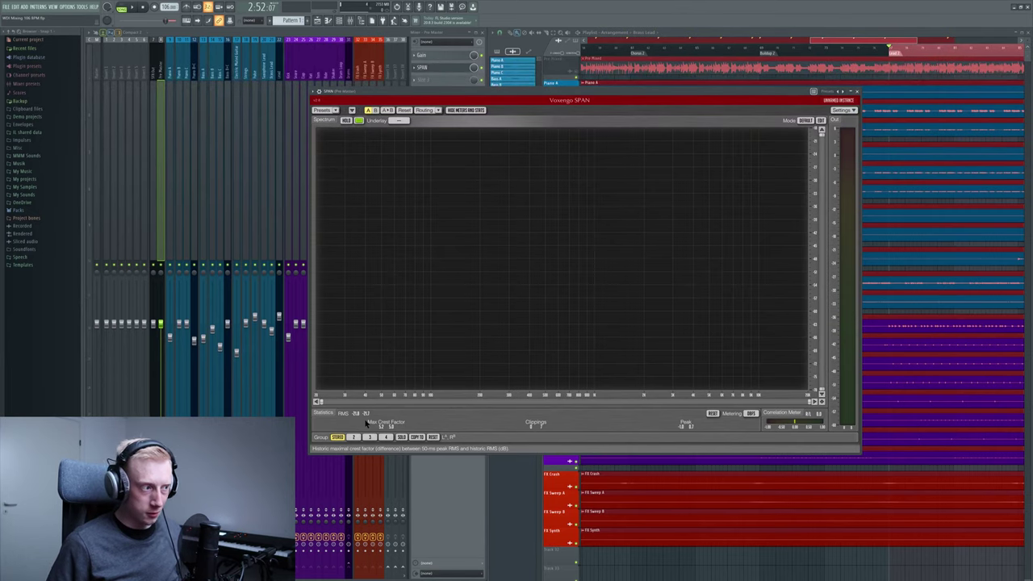
pyautogui.click(857, 91)
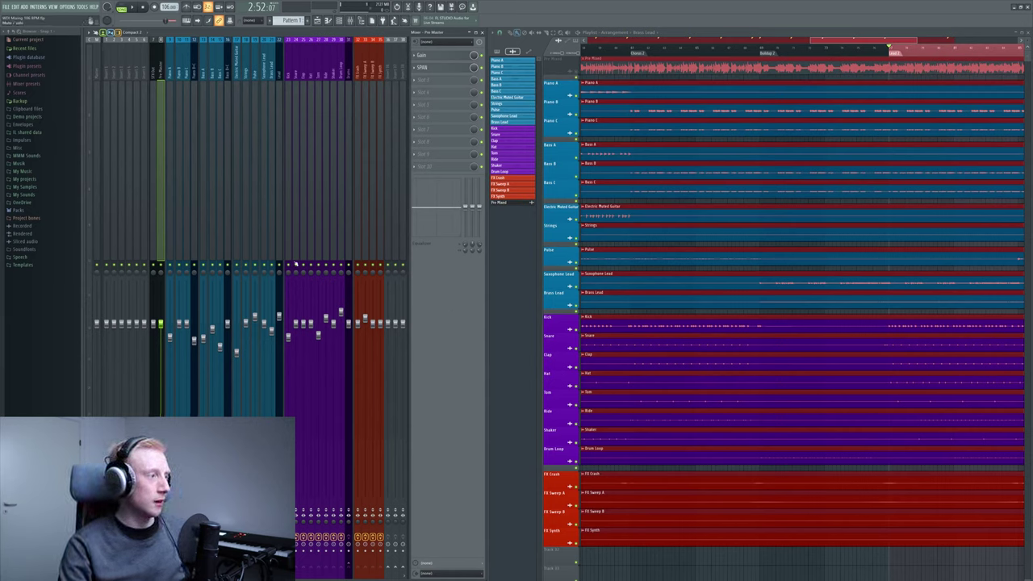
# Raise the Kick track's EQ 2 low-cut frequency slightly, then close the EQ.
pyautogui.click(288, 268)
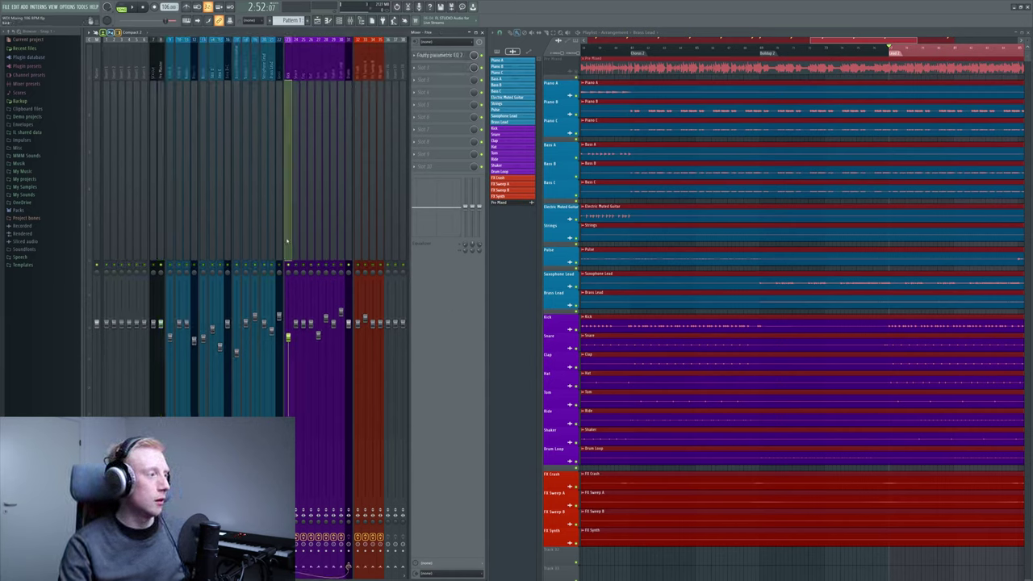
pyautogui.click(440, 55)
pyautogui.moveTo(372, 255); pyautogui.dragTo(398, 255)
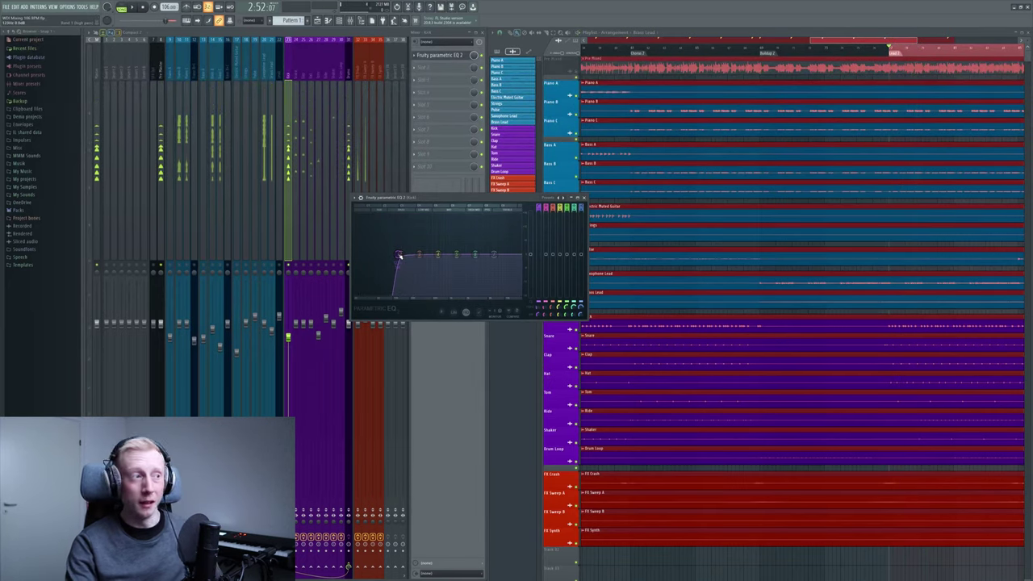
pyautogui.moveTo(398, 255); pyautogui.dragTo(371, 255)
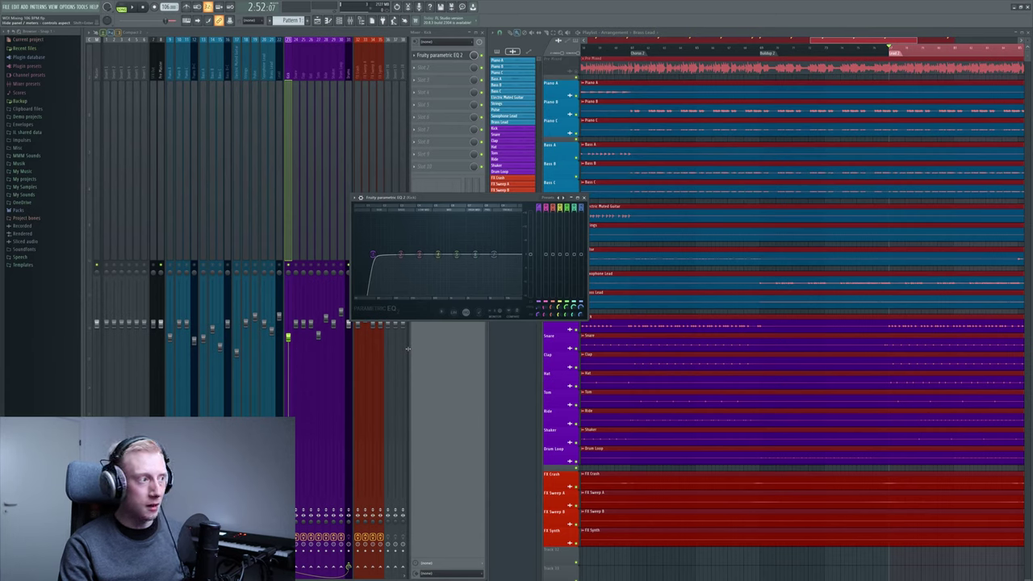
pyautogui.press('Escape')
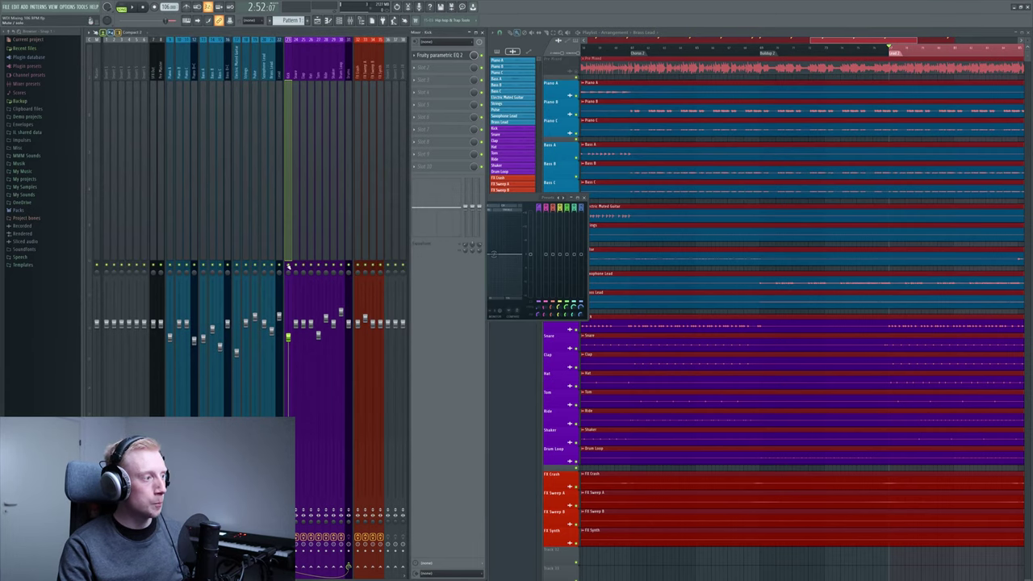
# Close the small floating plugin window covering the playlist's track headers.
pyautogui.click(584, 198)
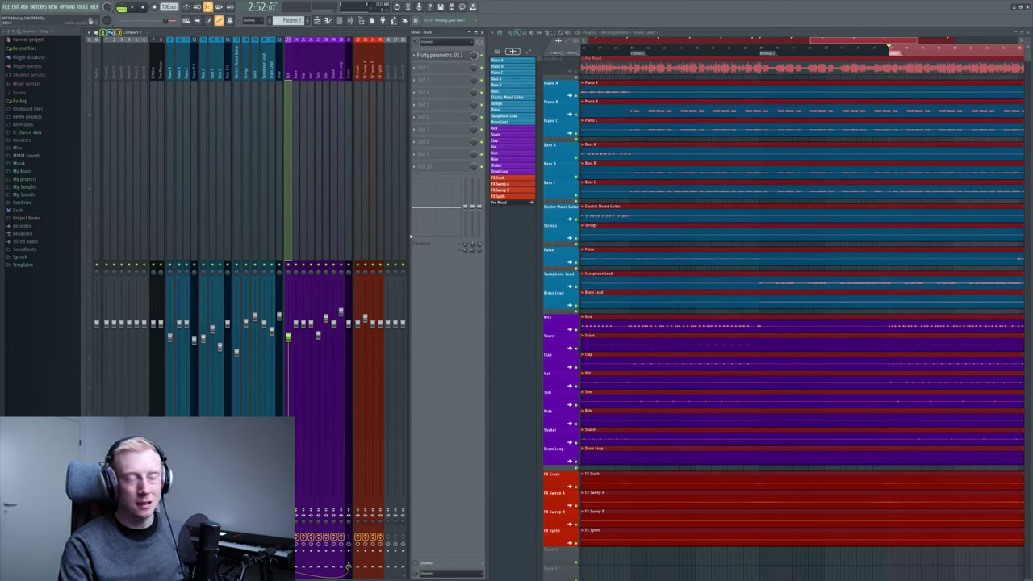